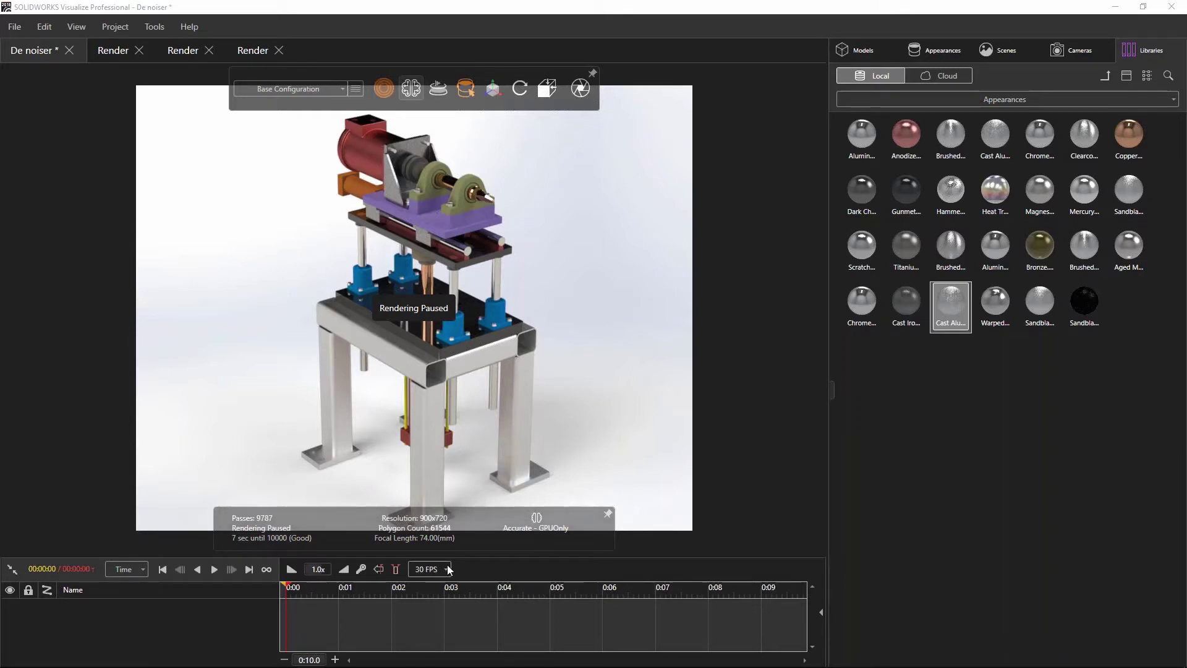
Switch to Chrome and read NVIDIA's OptiX AI-Accelerated Denoiser page, from the introduction down to the video.
mouse_move(144, 662)
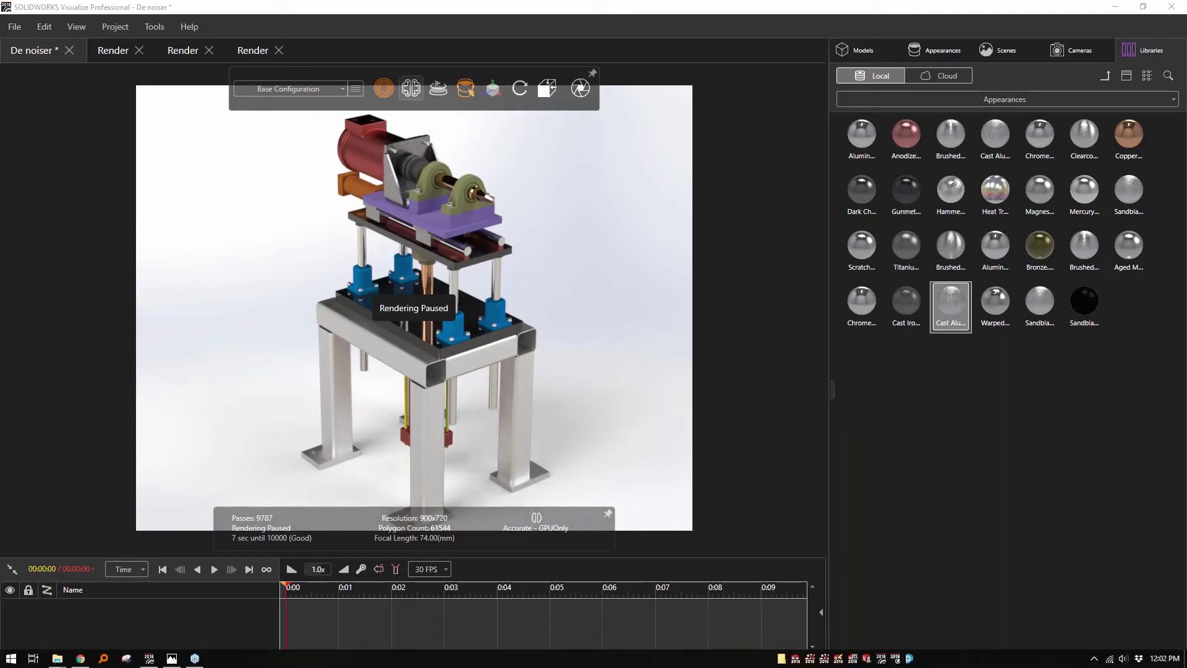
left_click(80, 658)
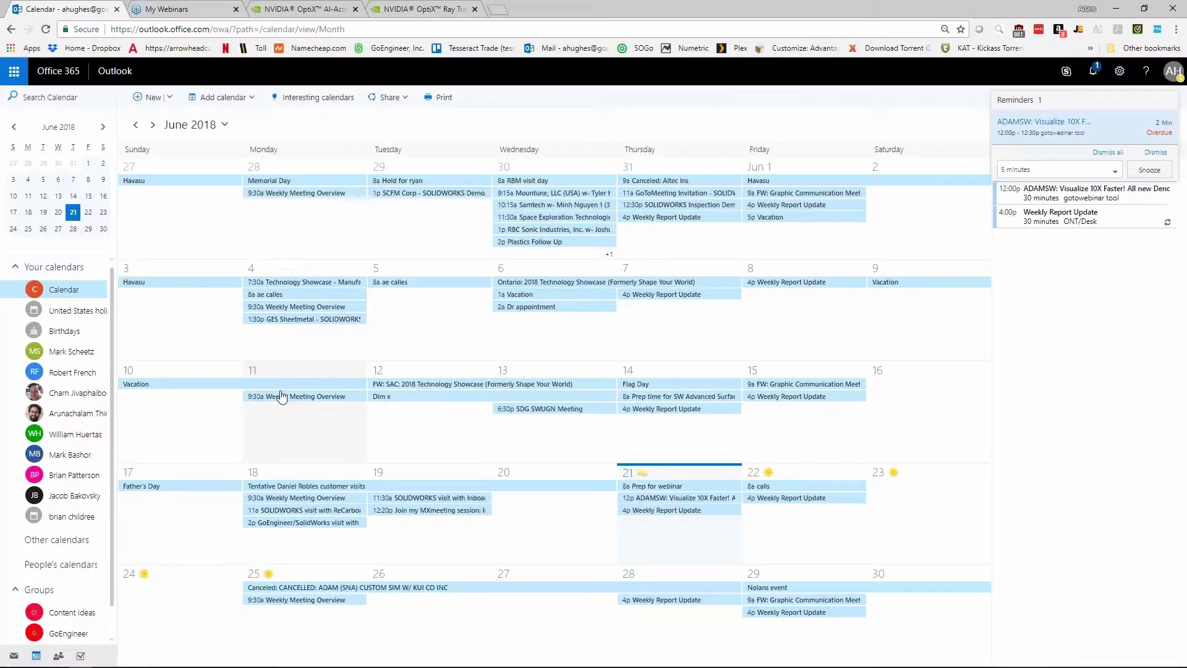
left_click(413, 8)
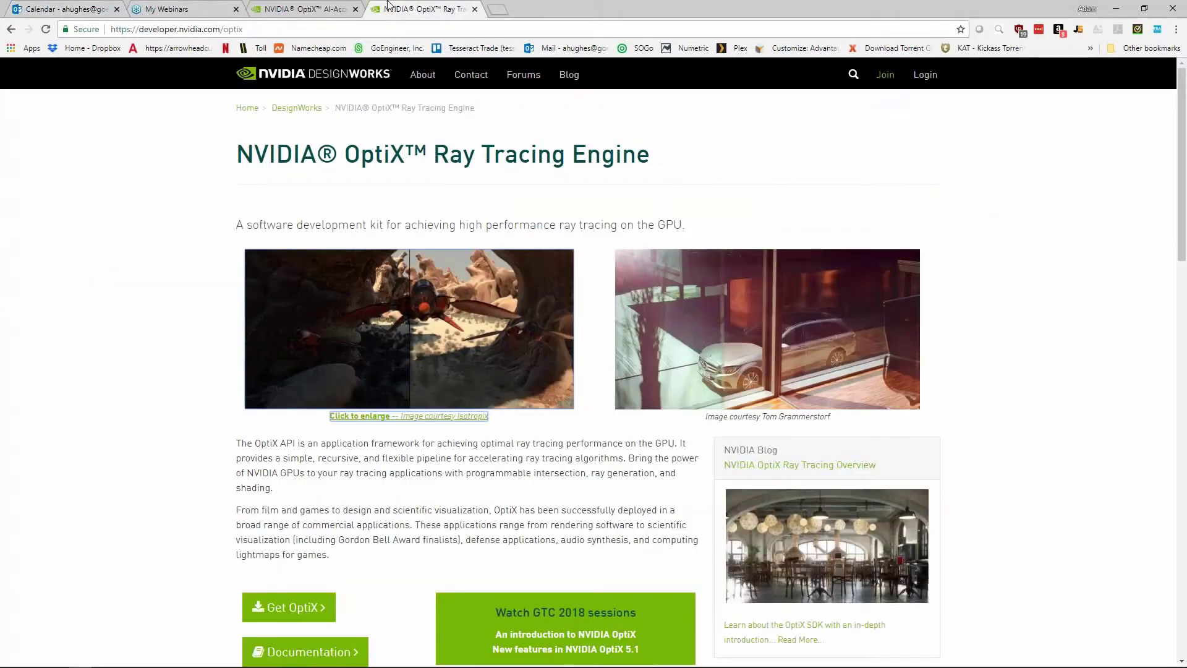
left_click(328, 5)
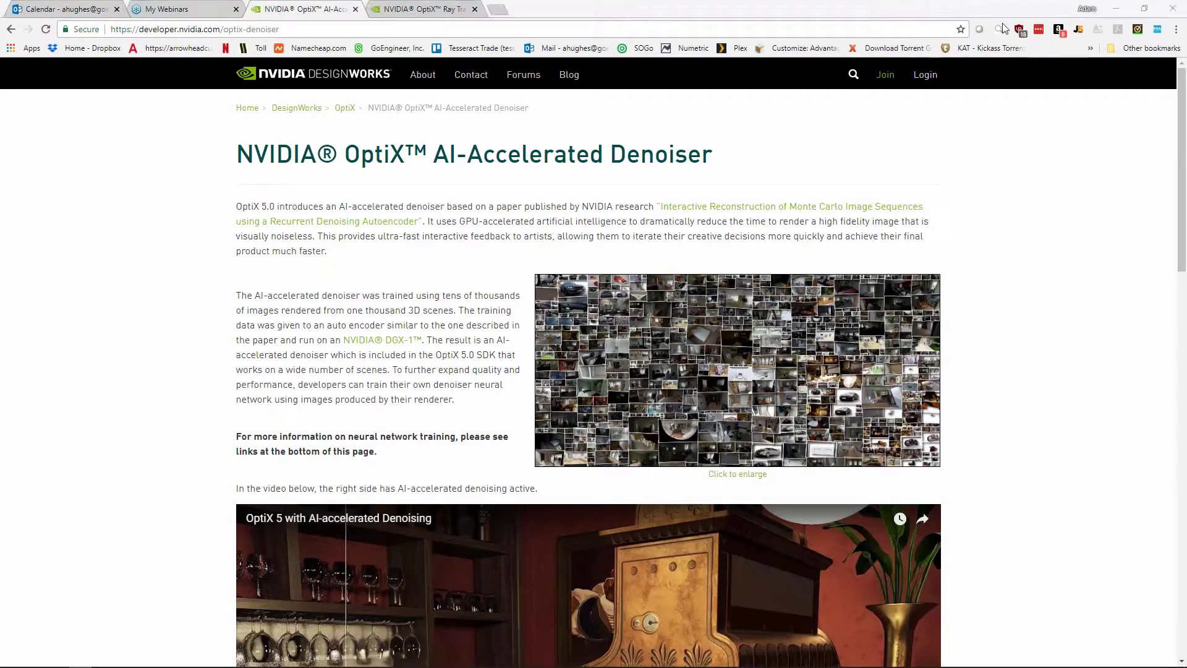
left_click_drag(1183, 226, 1186, 335)
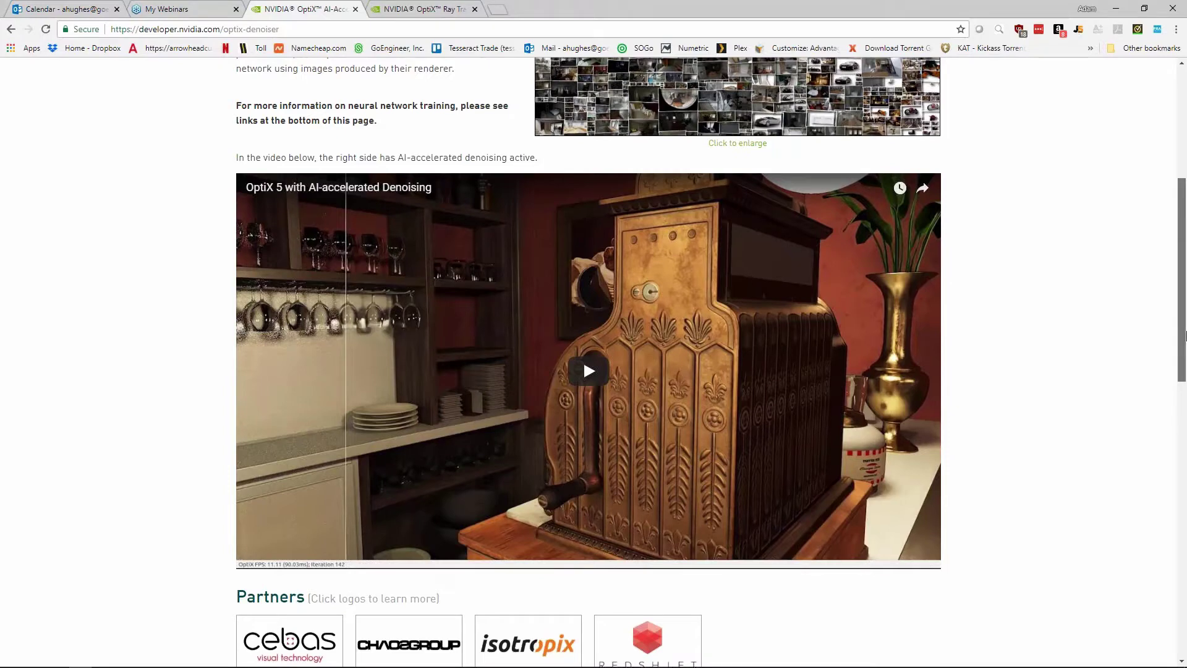
left_click_drag(1186, 335, 1185, 238)
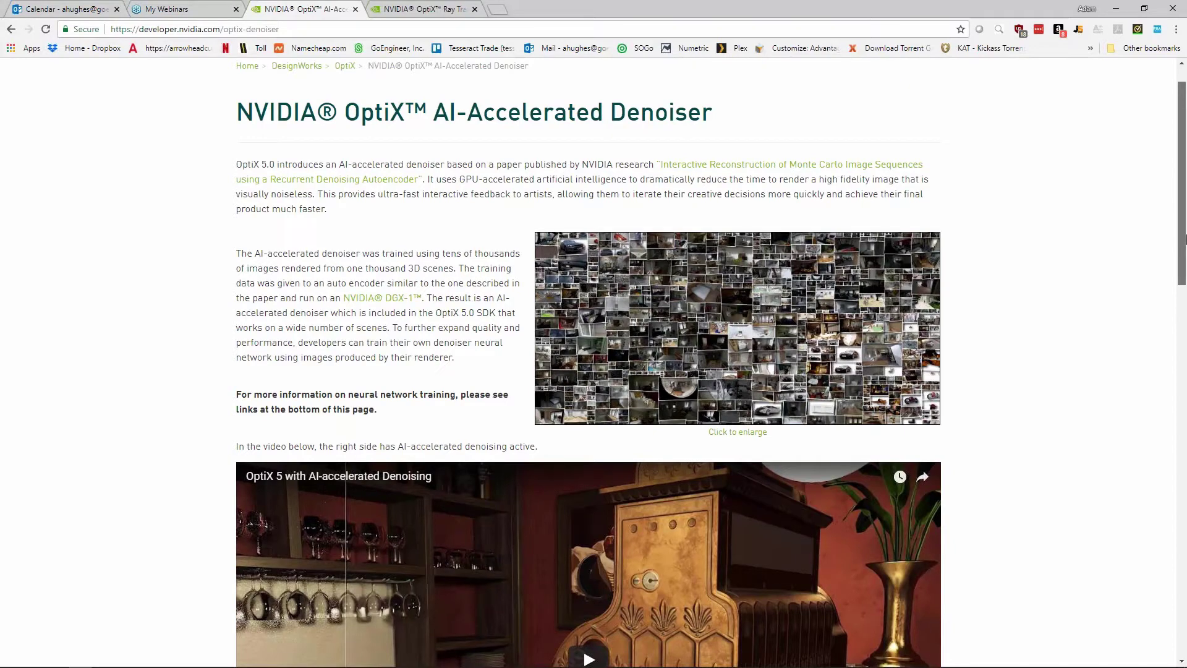
left_click_drag(1185, 238, 1186, 328)
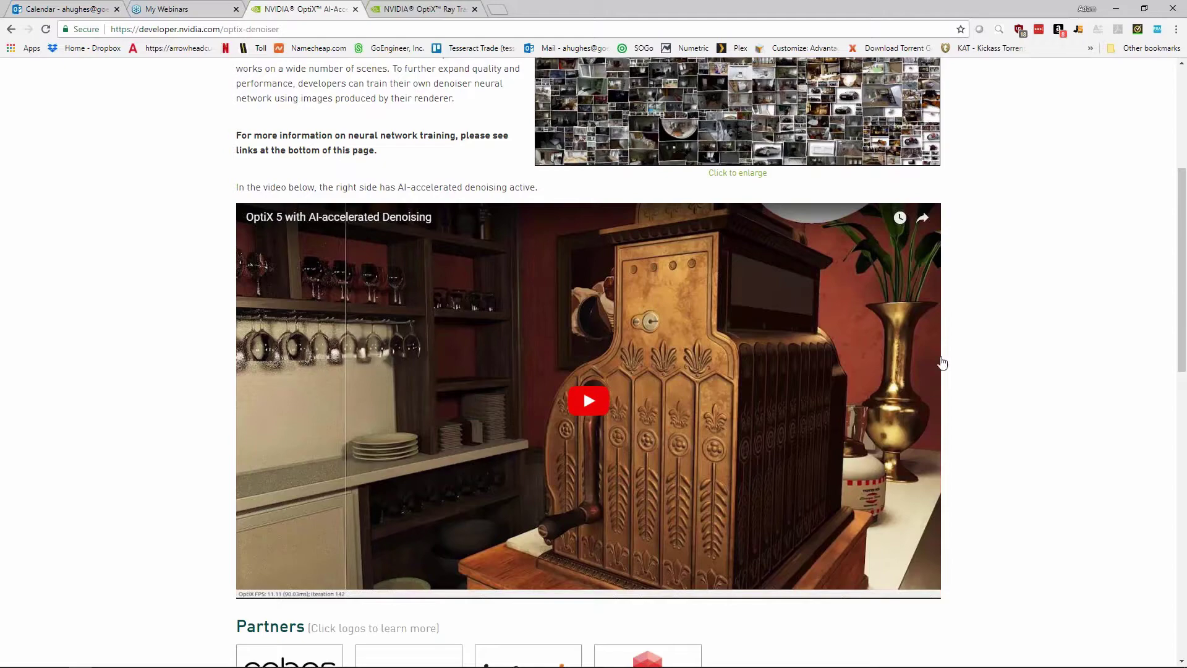
left_click_drag(1178, 284, 1177, 179)
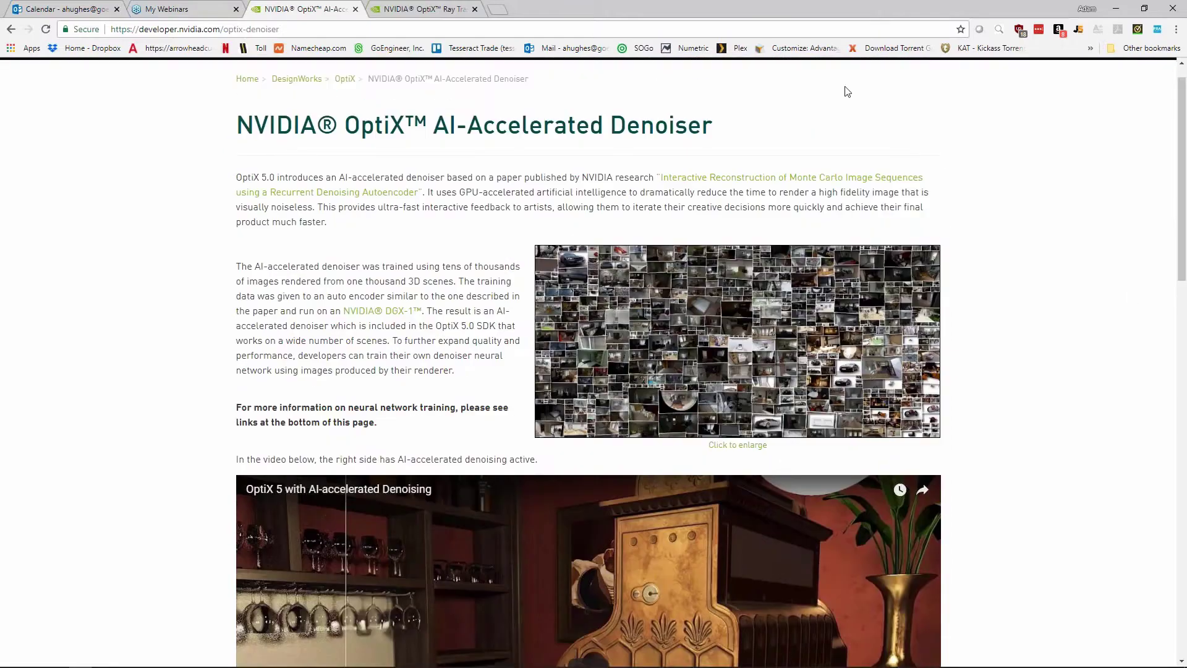
View the enlarged aircraft comparison image on the OptiX Ray Tracing Engine page and return to SOLIDWORKS Visualize.
left_click(449, 11)
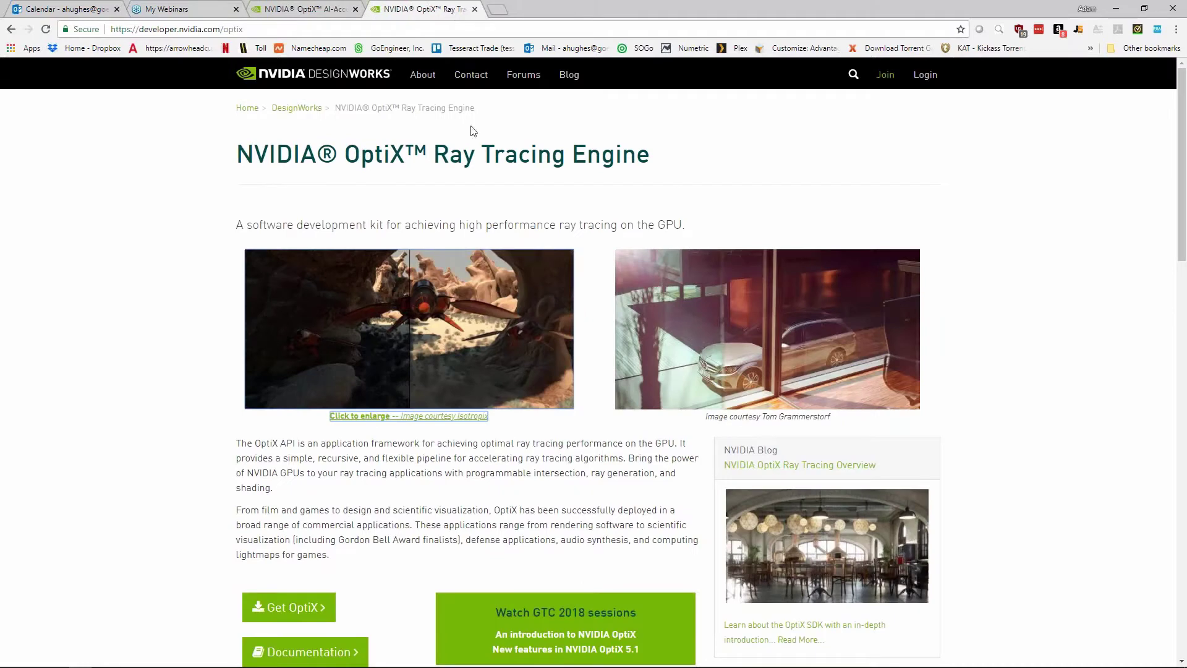
left_click(475, 308)
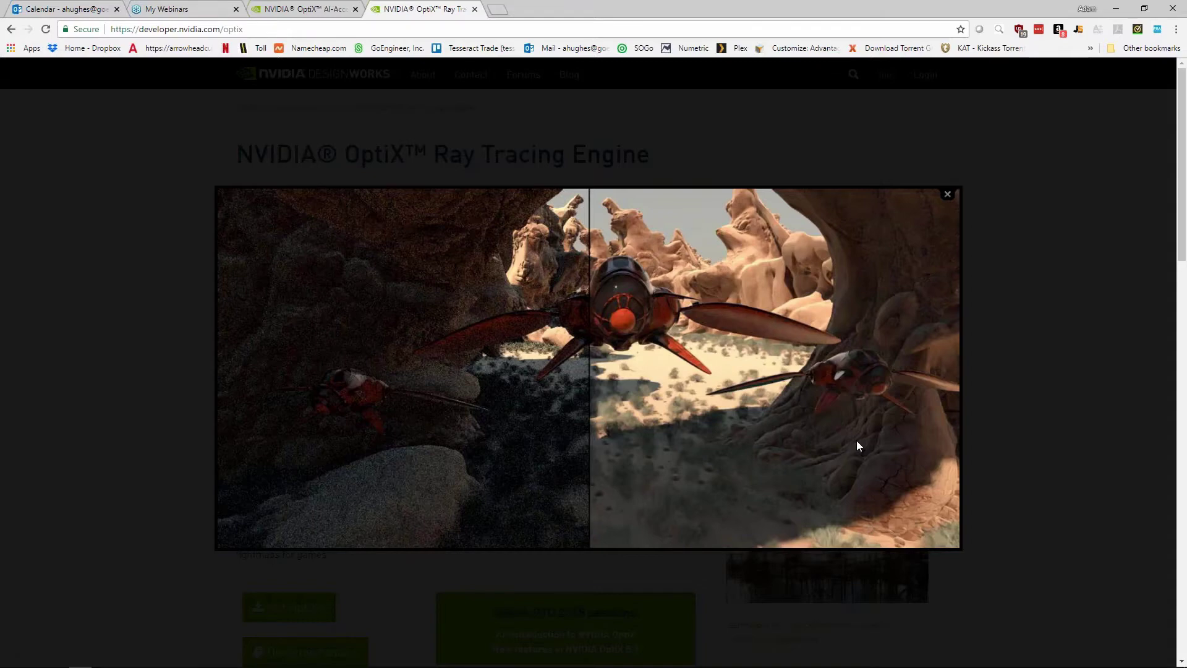
left_click(947, 194)
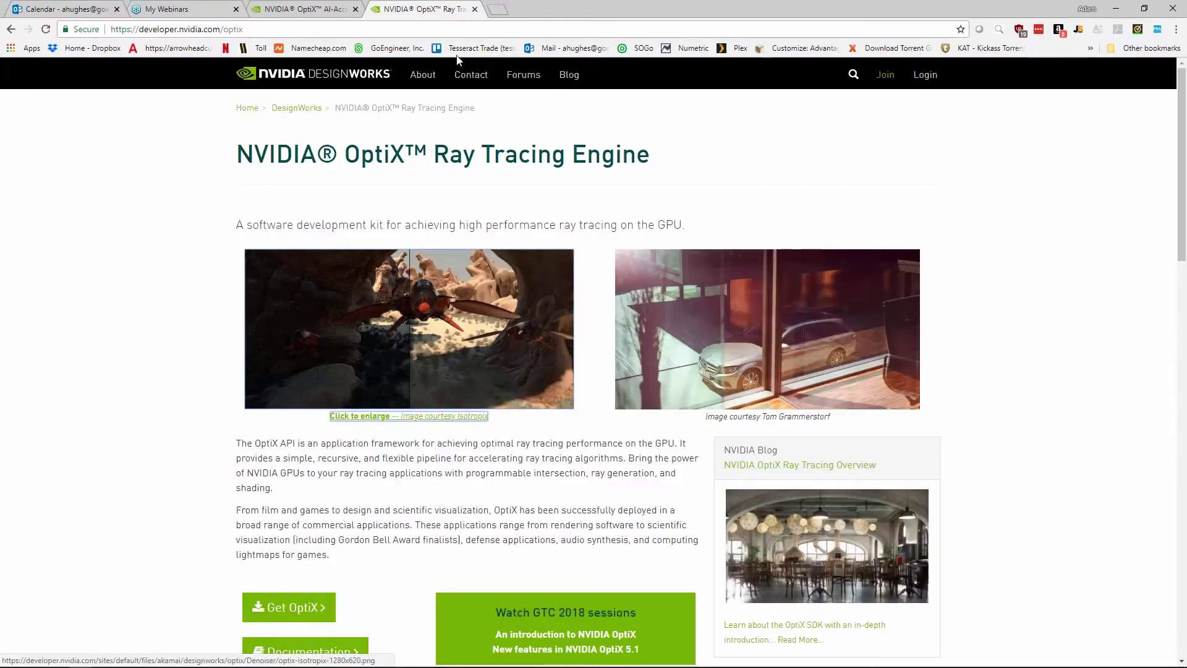
left_click(1115, 11)
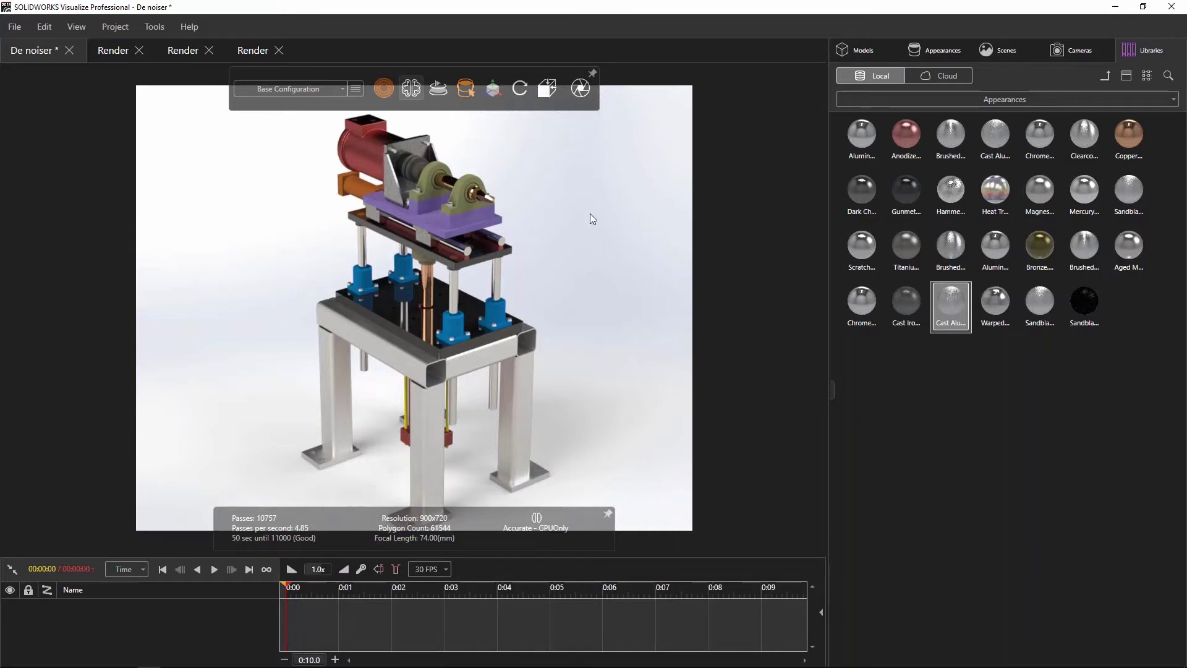
Check the installed SOLIDWORKS Visualize version and service pack, closing the product information again.
left_click(189, 27)
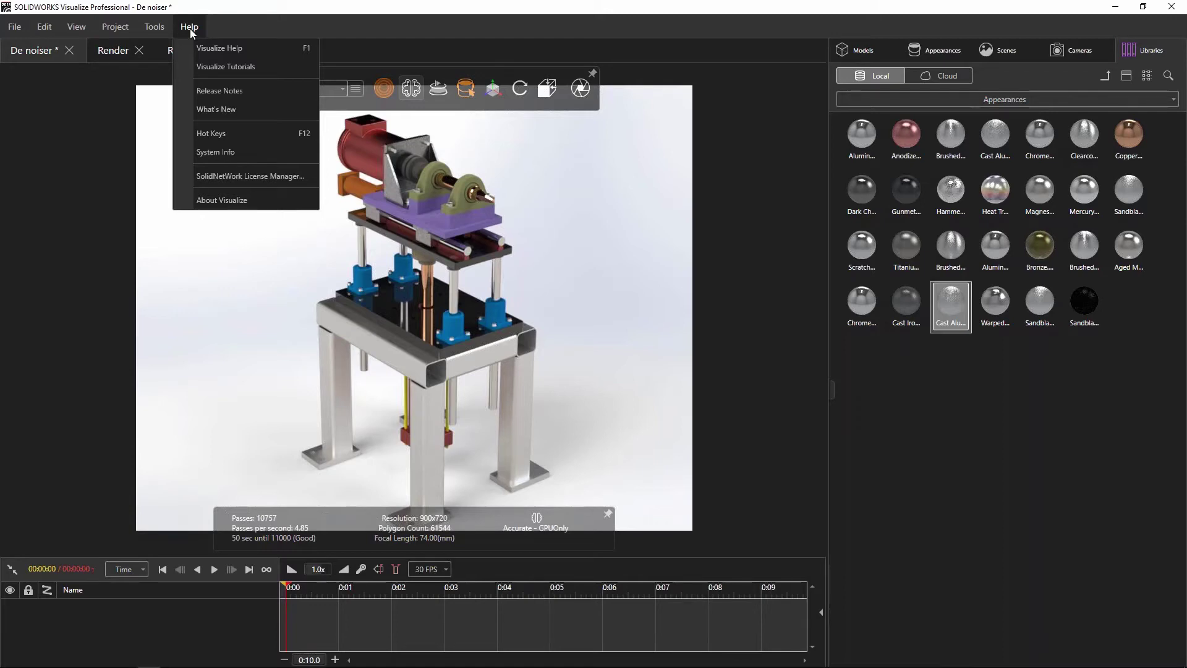
left_click(254, 205)
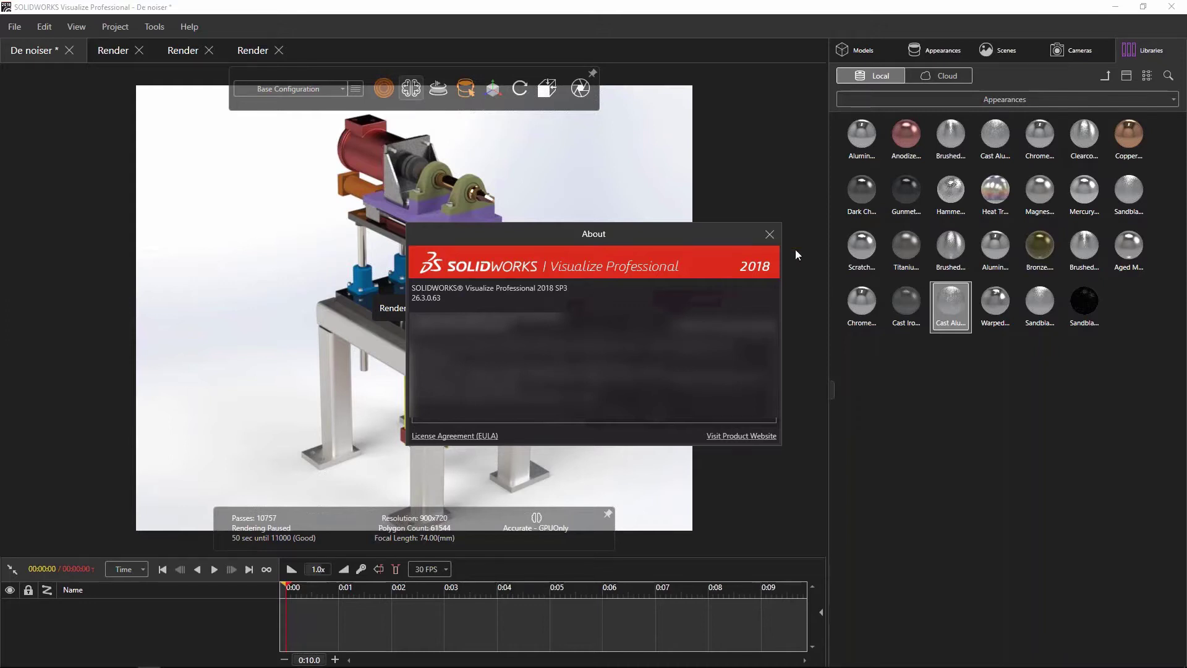
left_click(770, 234)
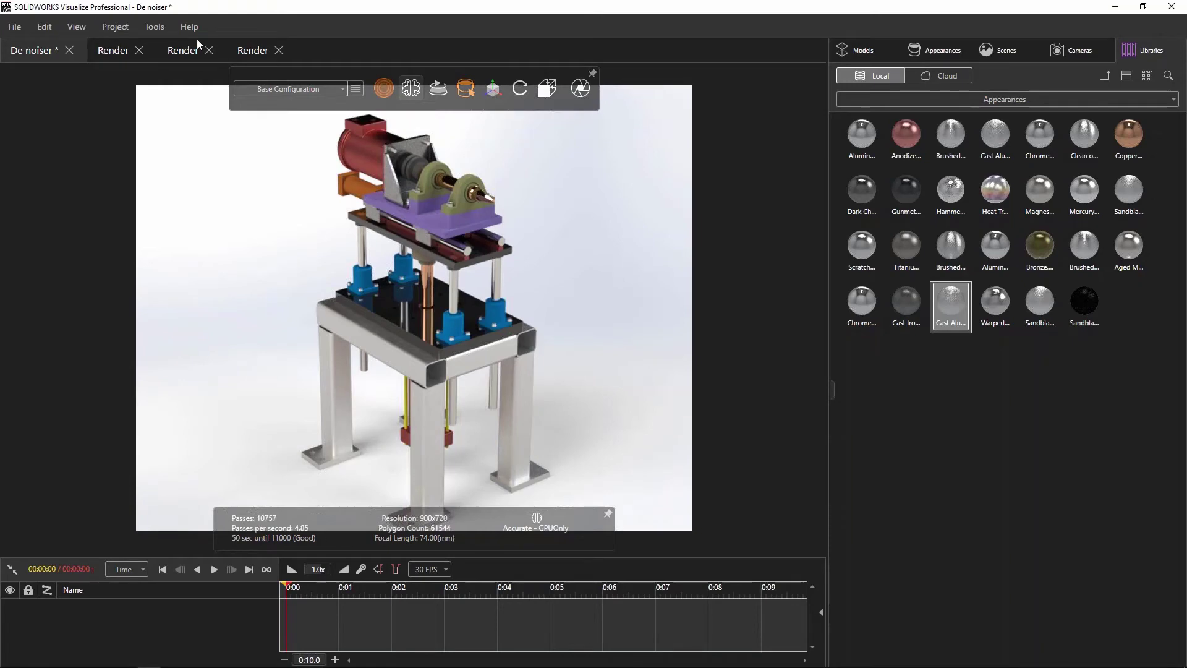
Review the 3D Viewport options, including the render device and Denoiser settings, and close them without changes.
left_click(156, 27)
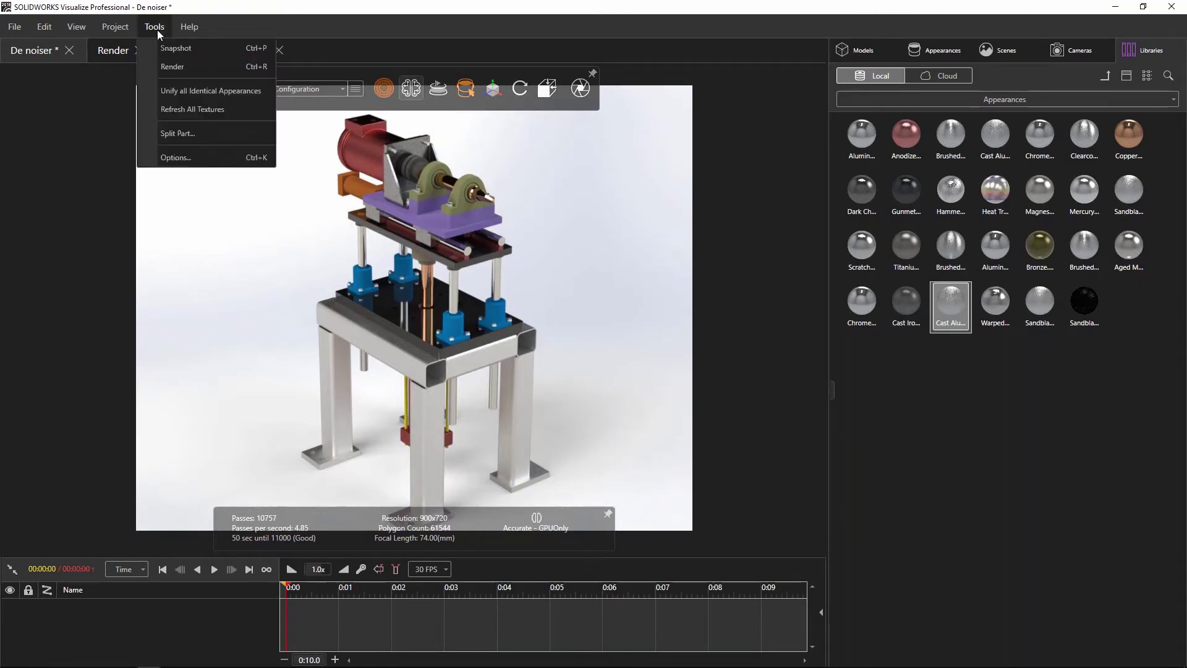
left_click(184, 160)
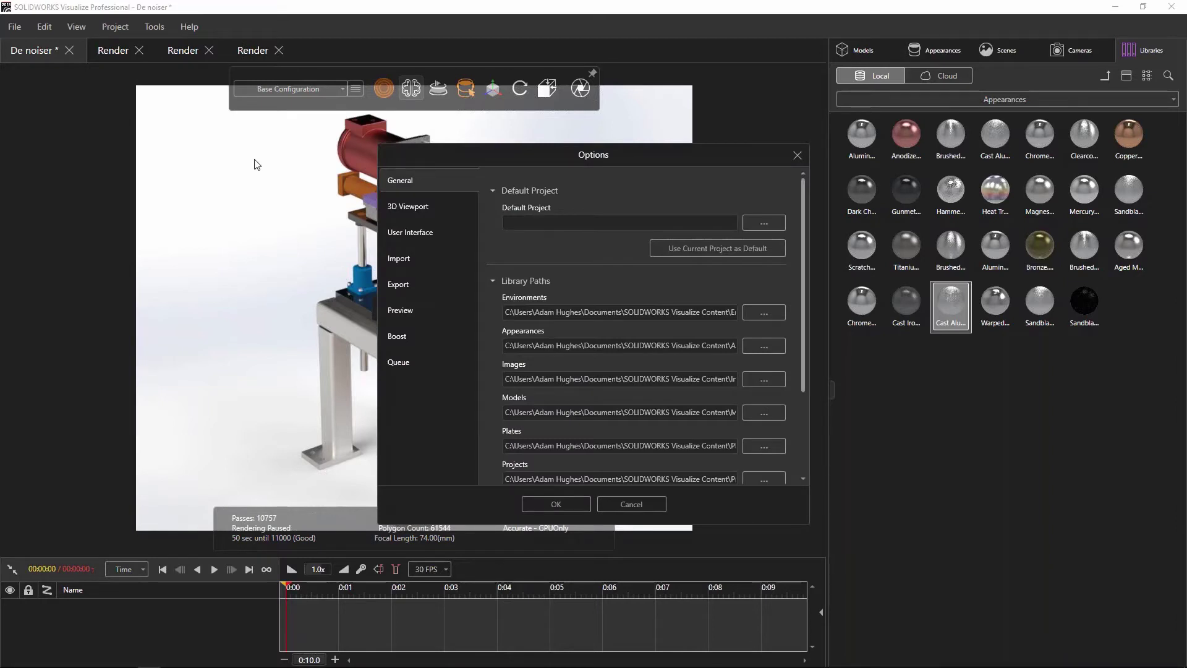
left_click(418, 209)
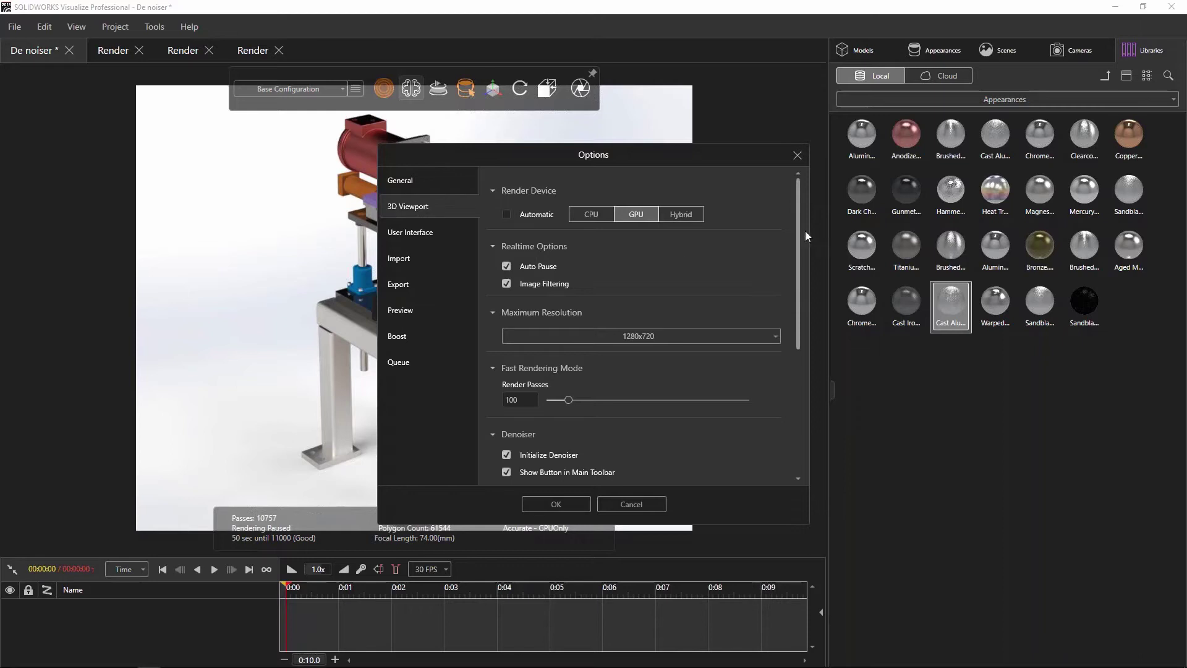
left_click_drag(802, 227, 807, 287)
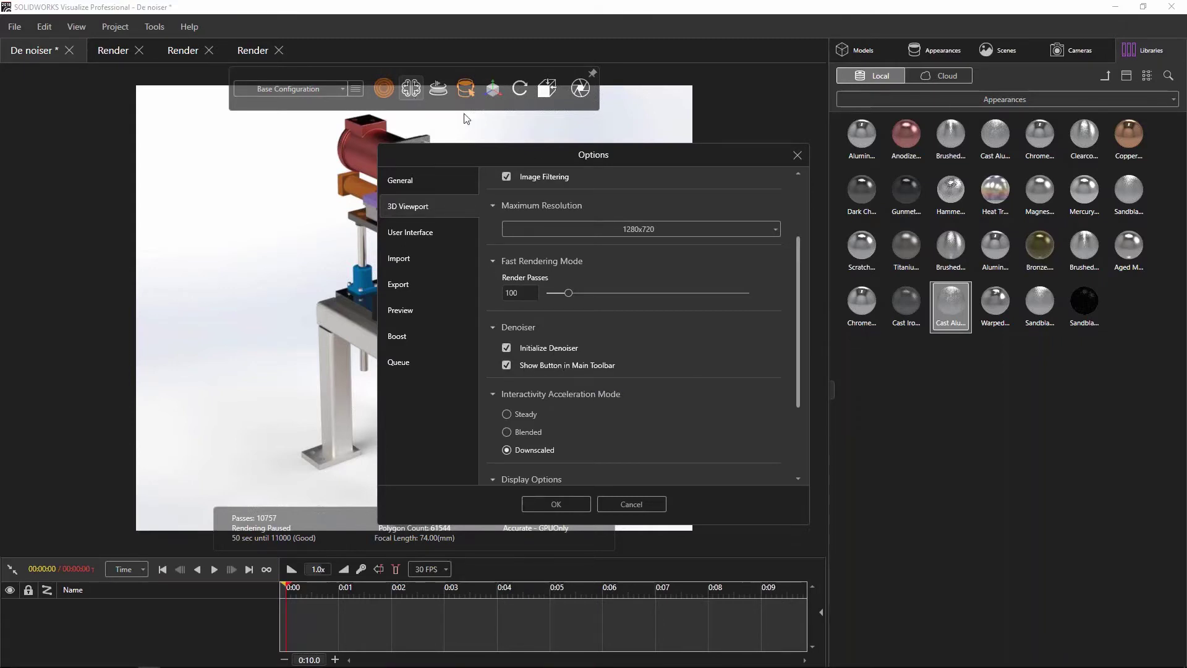
left_click(796, 156)
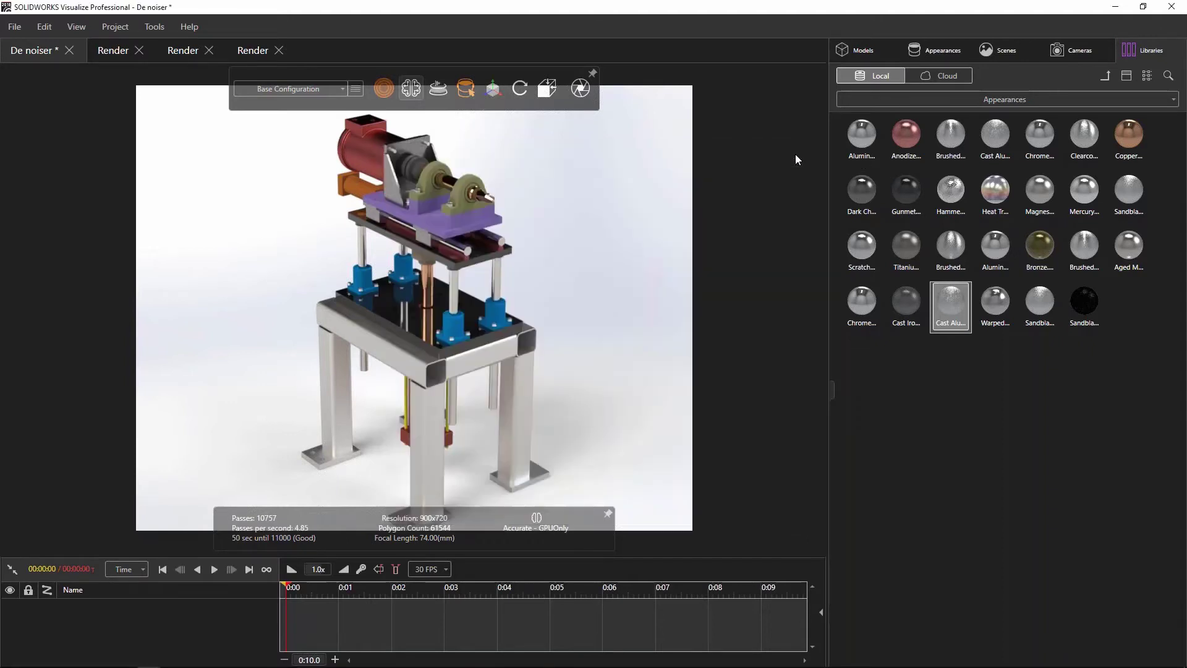
Toggle the denoiser for the viewport and leave it switched off.
left_click(413, 94)
left_click(413, 94)
left_click(417, 87)
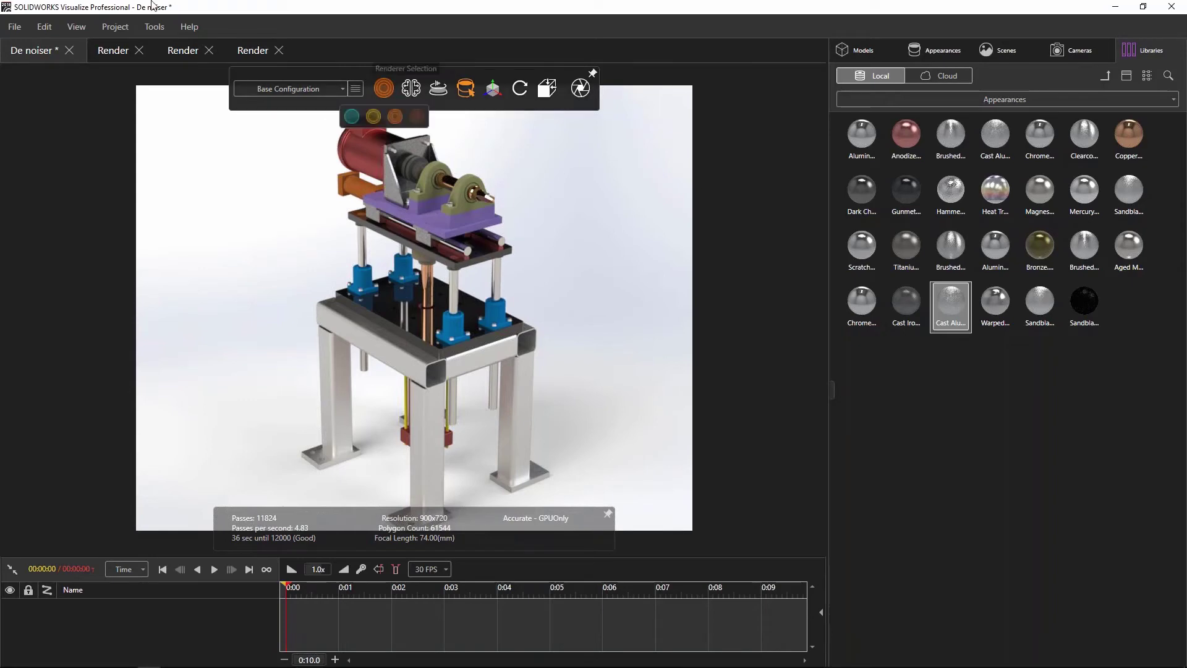
Try the Automatic render device in the 3D Viewport options and return the render device to GPU.
left_click(148, 25)
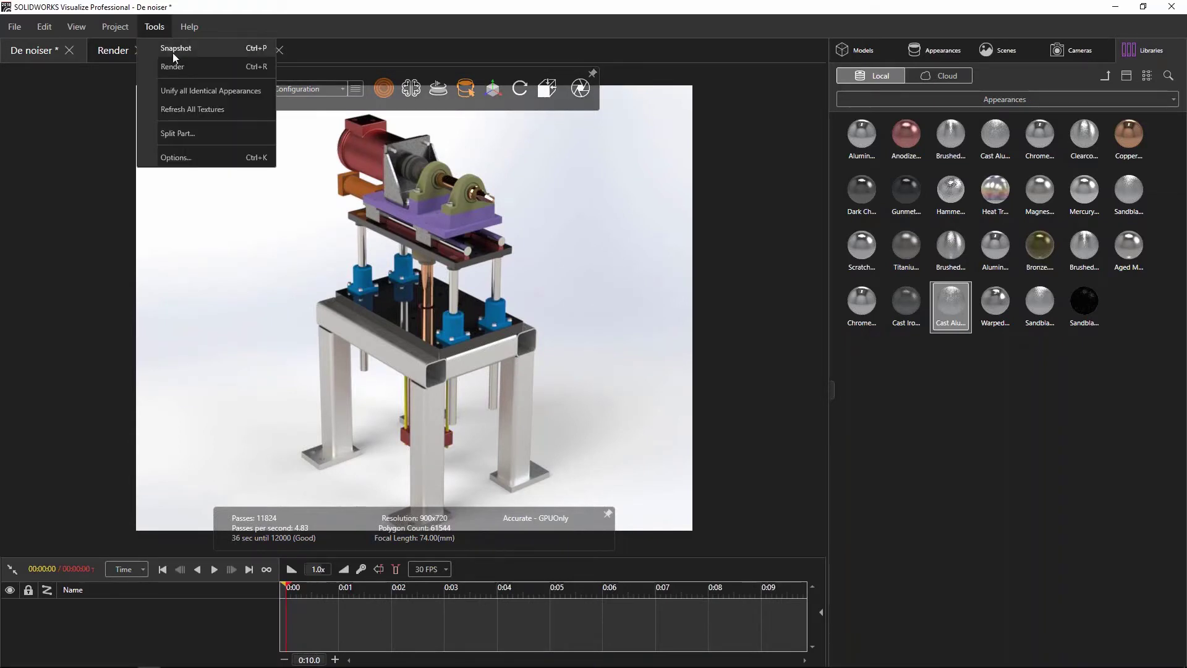
left_click(175, 158)
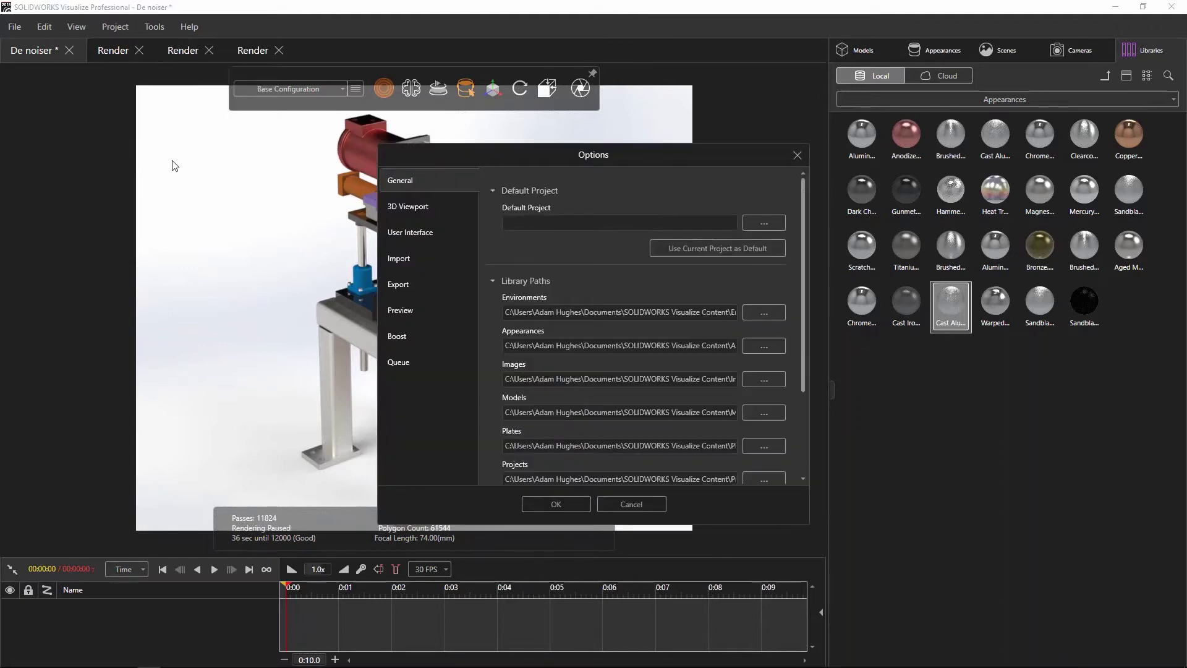
left_click_drag(520, 158, 408, 115)
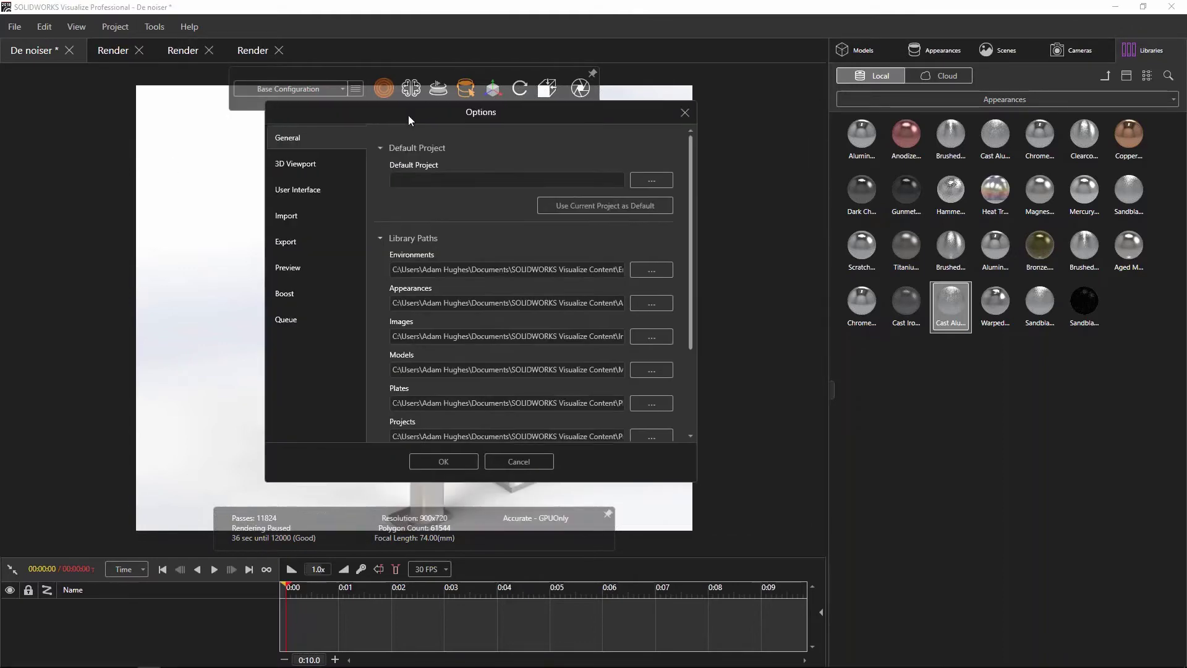
left_click(306, 171)
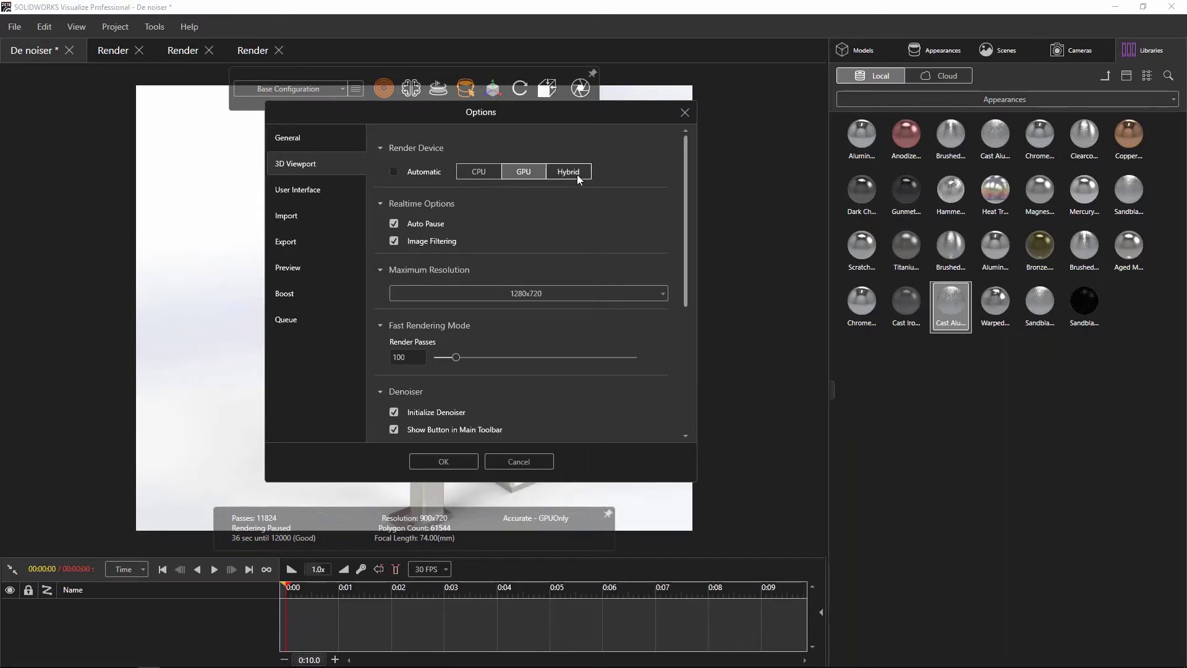
left_click(394, 173)
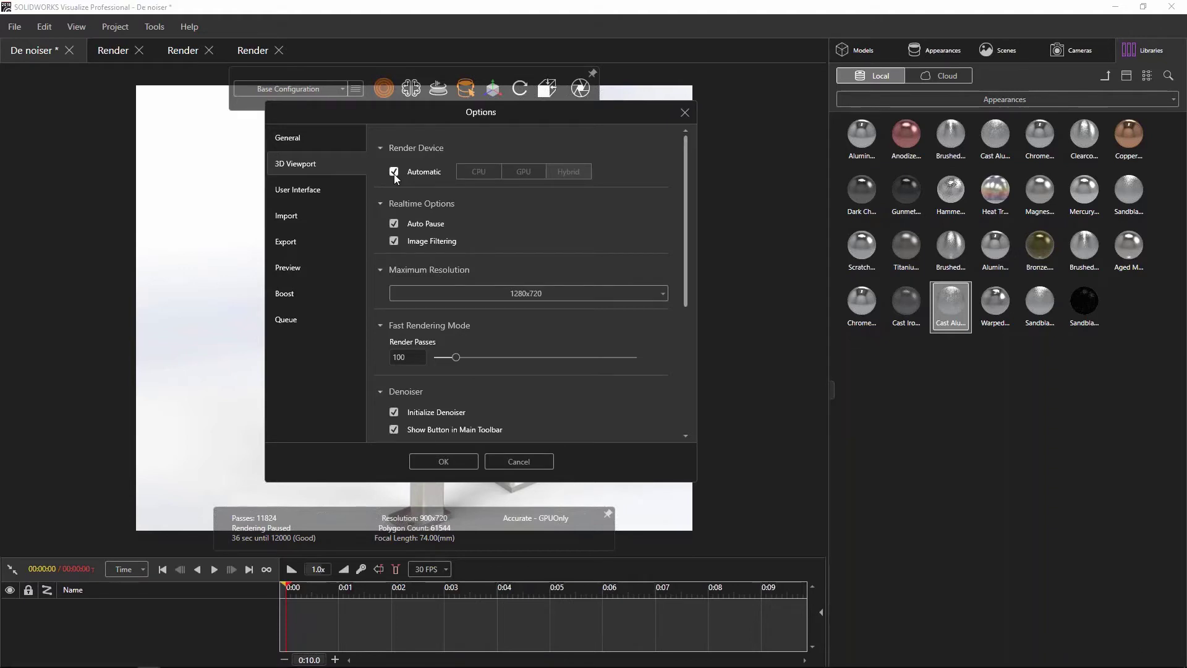
left_click(395, 172)
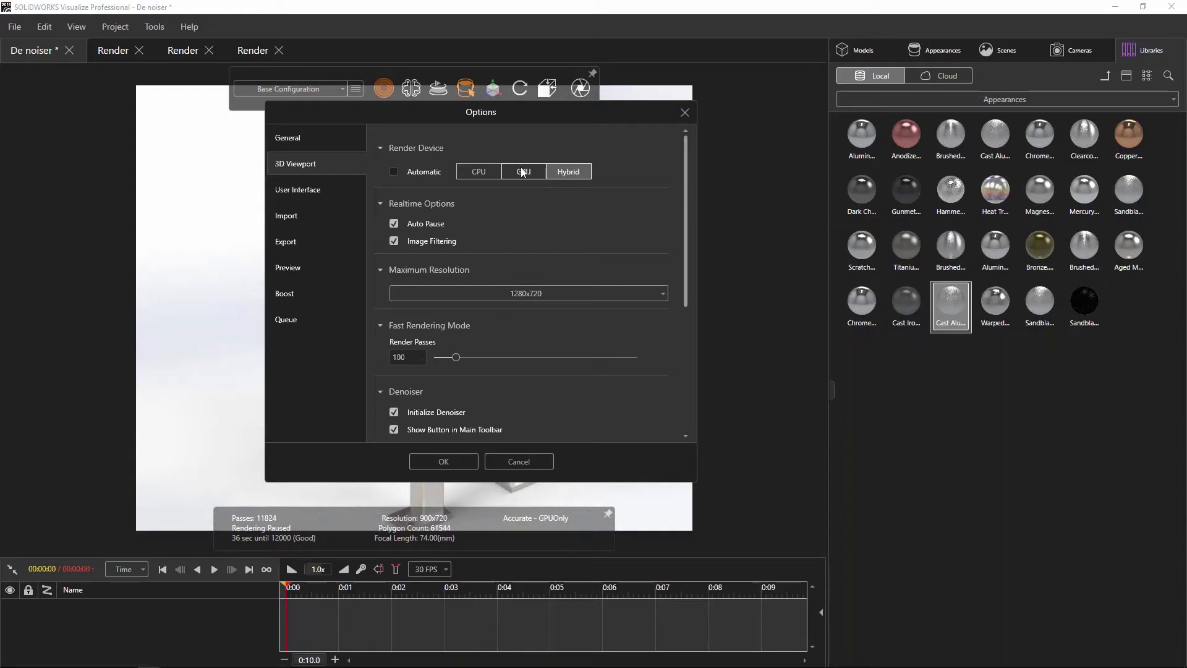
left_click(522, 172)
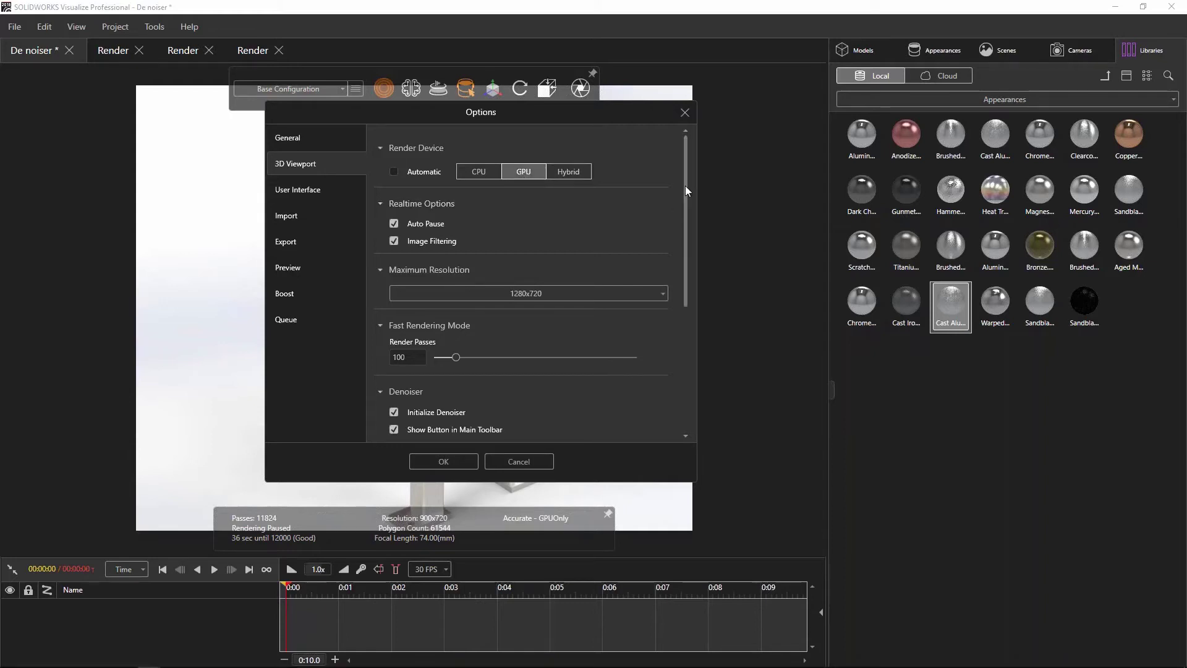
Review the Denoiser and Interactivity Acceleration Mode settings of the 3D viewport and close the options.
left_click_drag(685, 186, 681, 250)
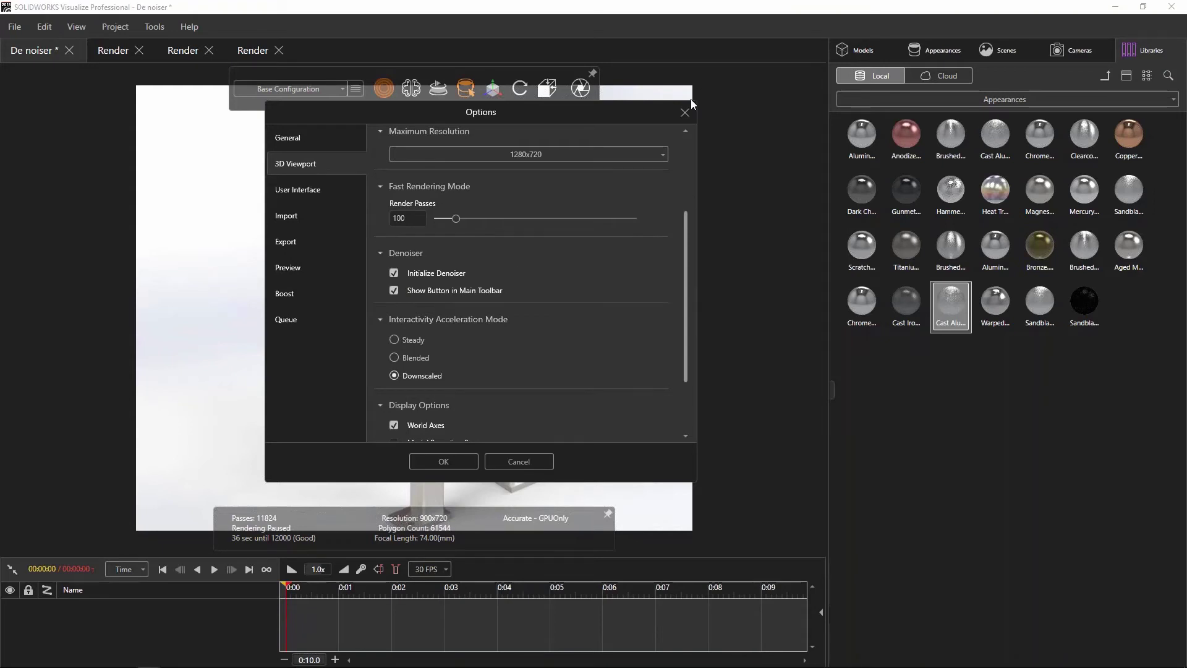
left_click_drag(688, 224, 686, 122)
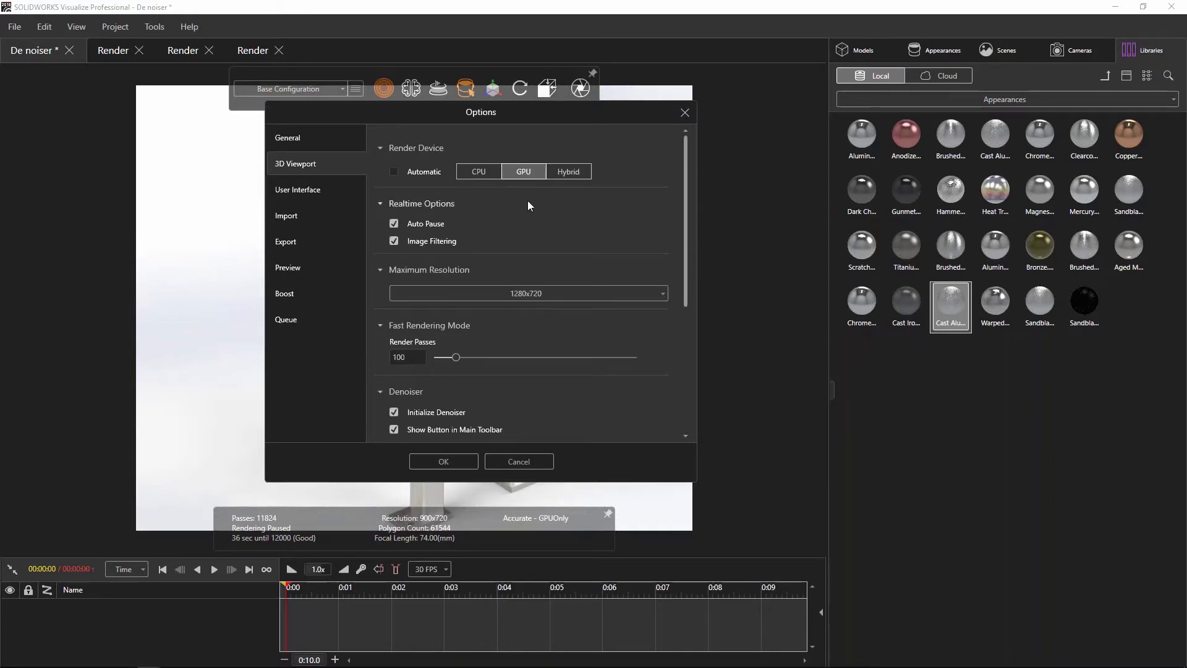
left_click(685, 113)
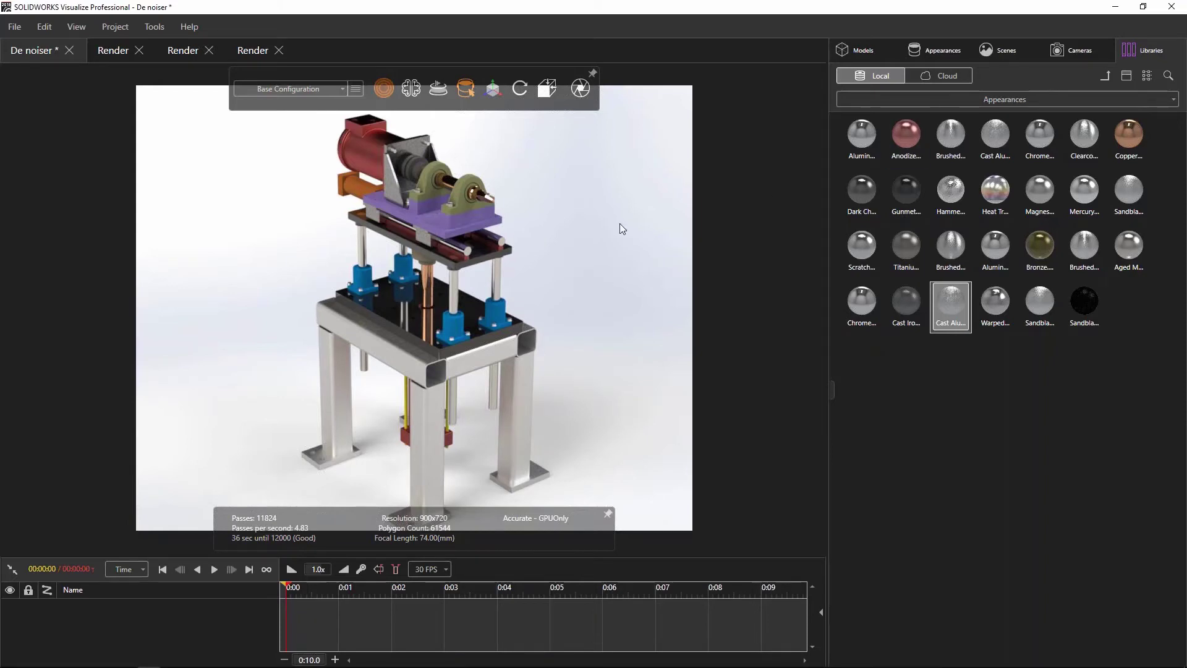
Orbit the machine assembly to restart the render and examine the noise on its frame without the denoiser.
left_click_drag(620, 225, 574, 234)
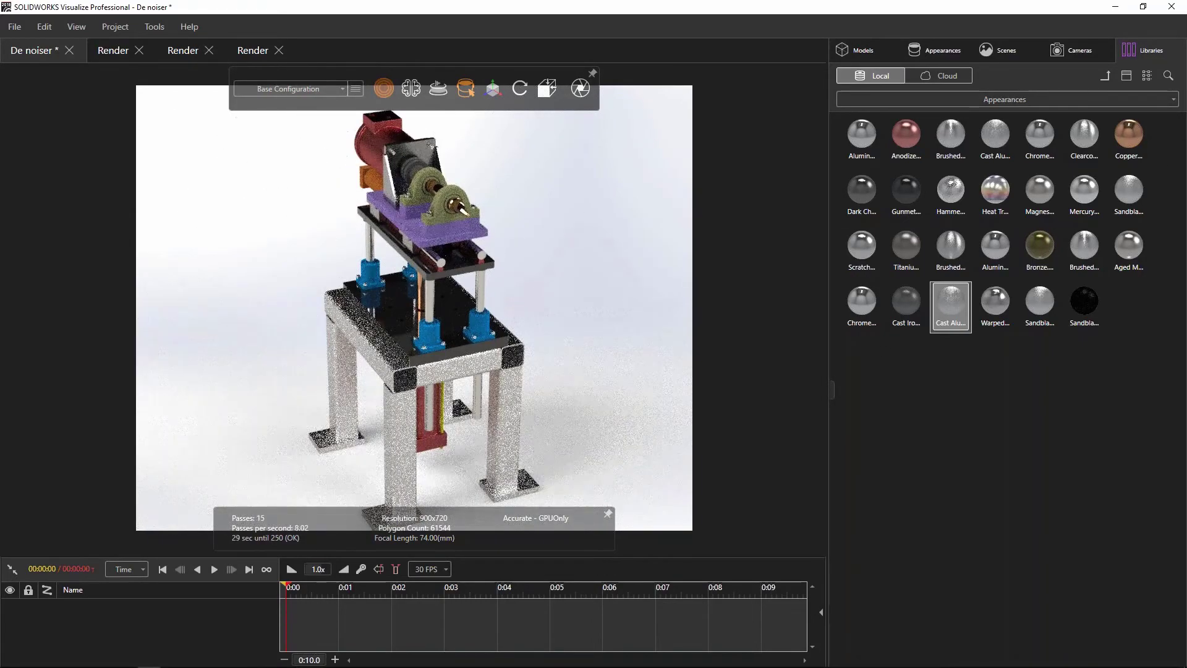
left_click(377, 336)
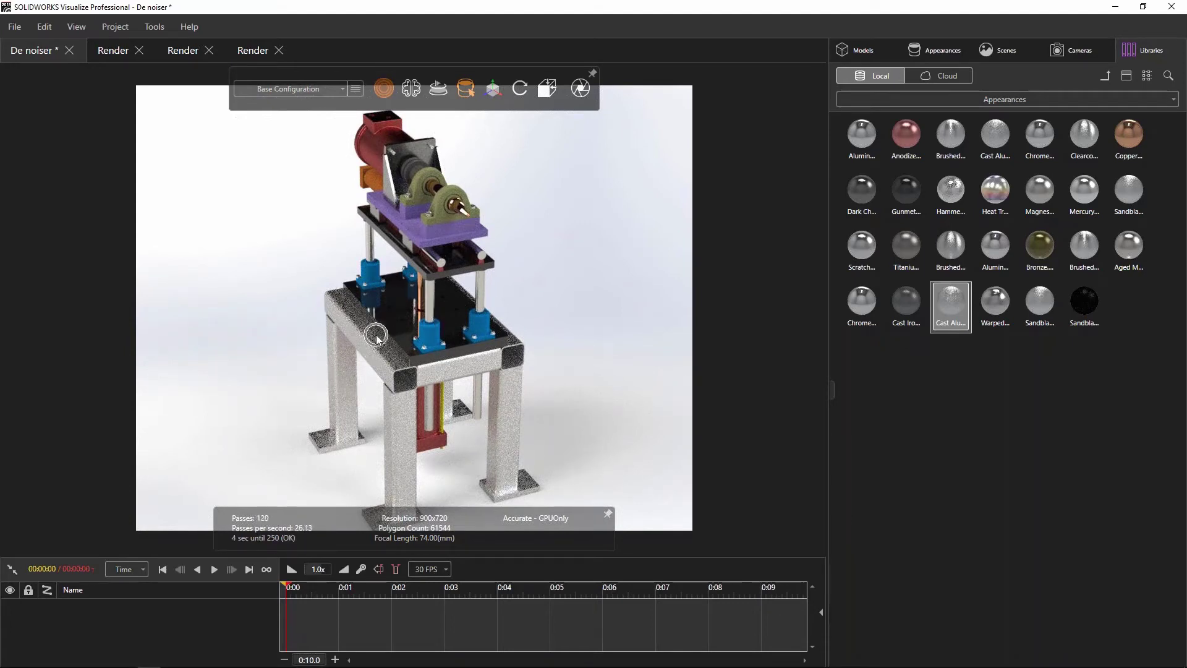
left_click_drag(376, 335, 423, 307)
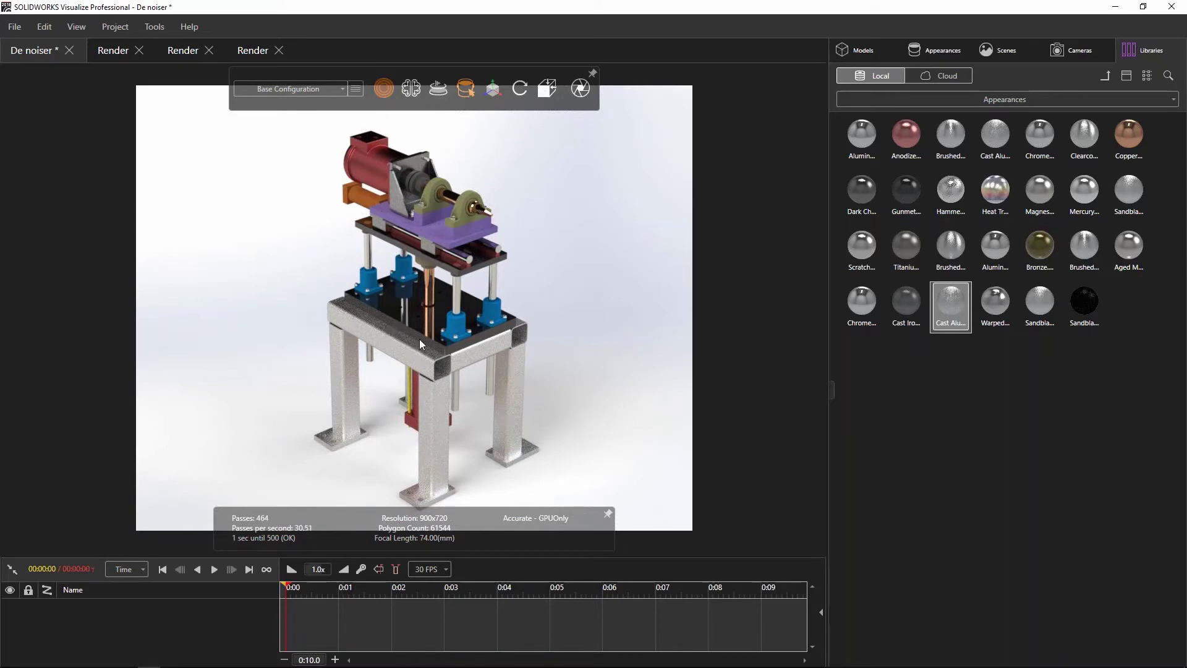
left_click_drag(399, 327, 391, 332)
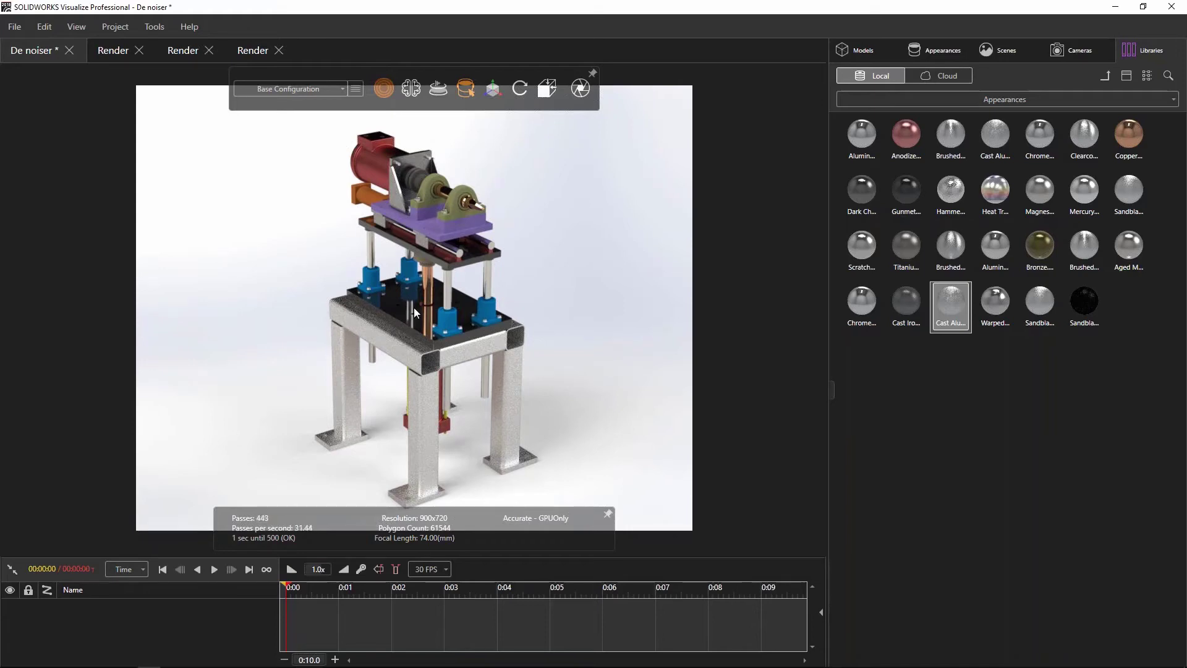
Switch the viewport denoiser on and orbit the machine assembly to restart its render.
left_click(413, 89)
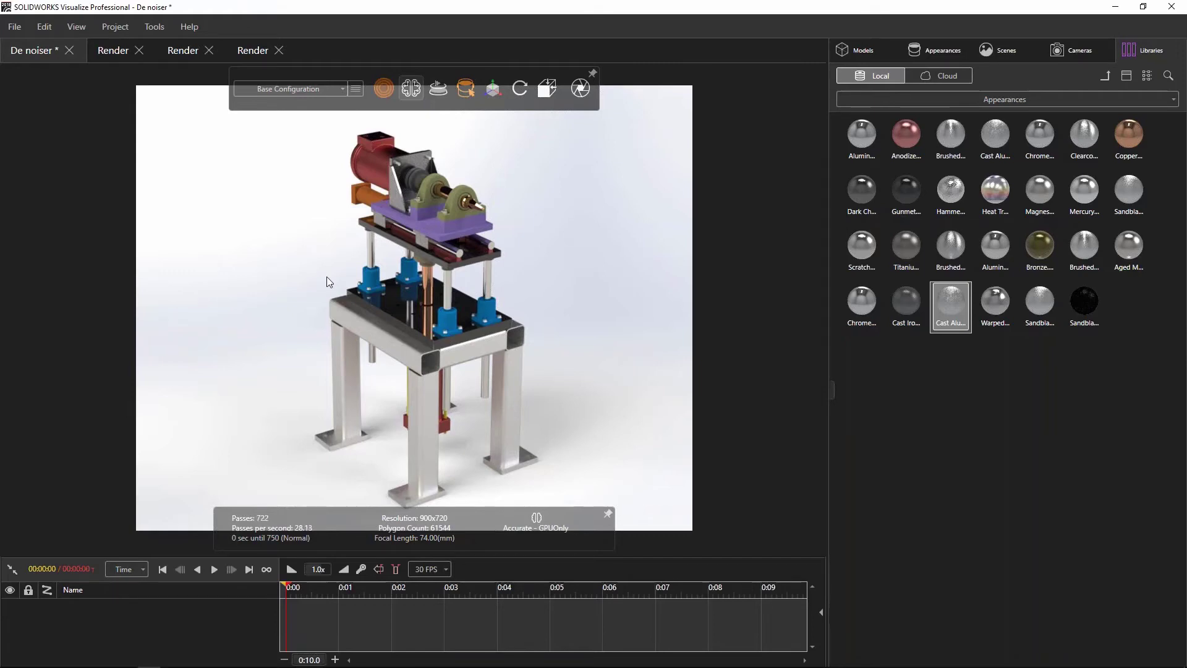
left_click_drag(326, 268, 347, 292)
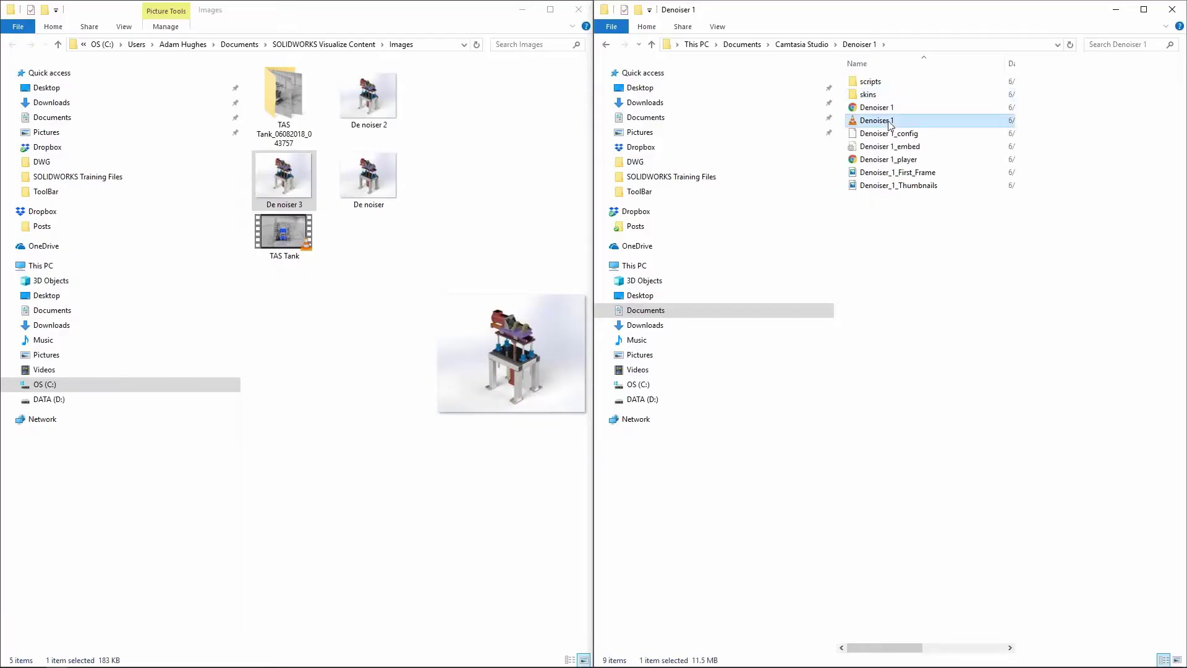
Play the Denoiser 1 video from the Denoiser 1 folder in VLC media player and close the player.
left_click(890, 121)
double_click(891, 121)
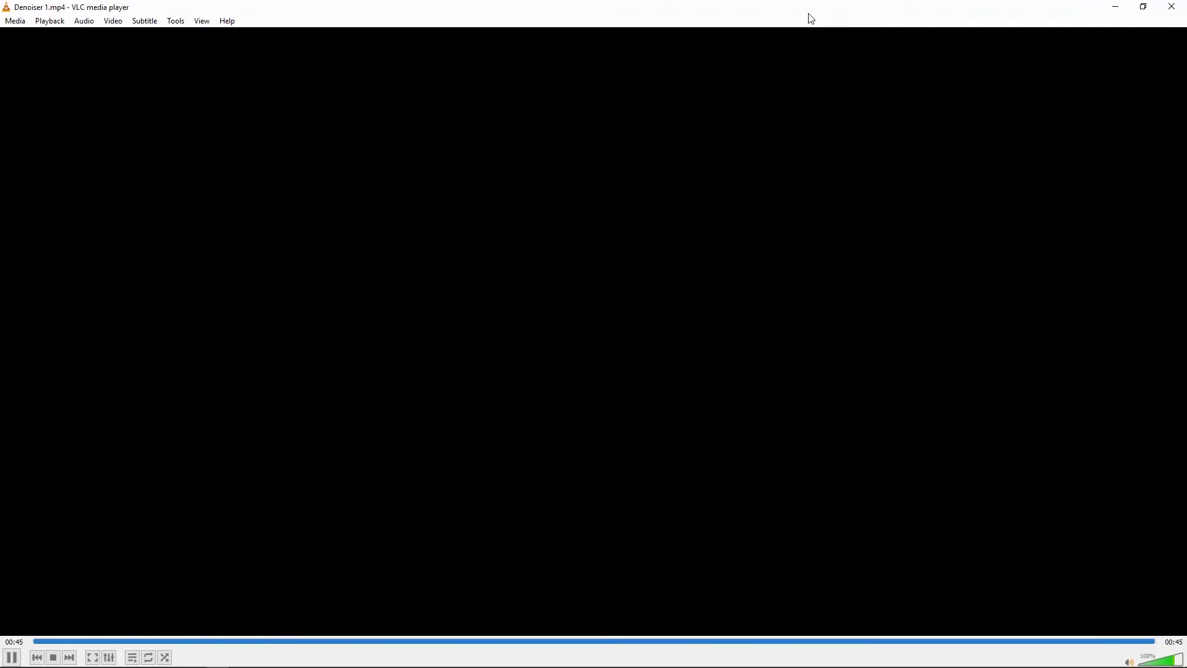
double_click(811, 17)
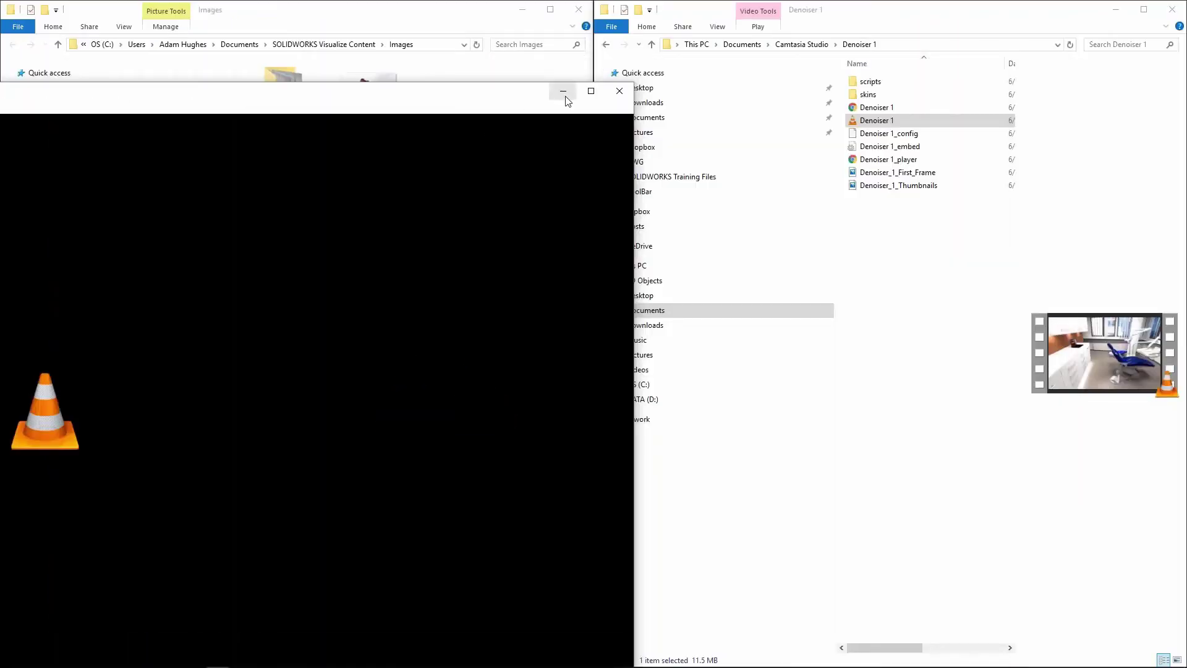
left_click(616, 94)
Open the denoiser 2 folder, play the denoiser 2 video full-size in VLC, and dismiss the Background Downloader notification.
left_click(802, 45)
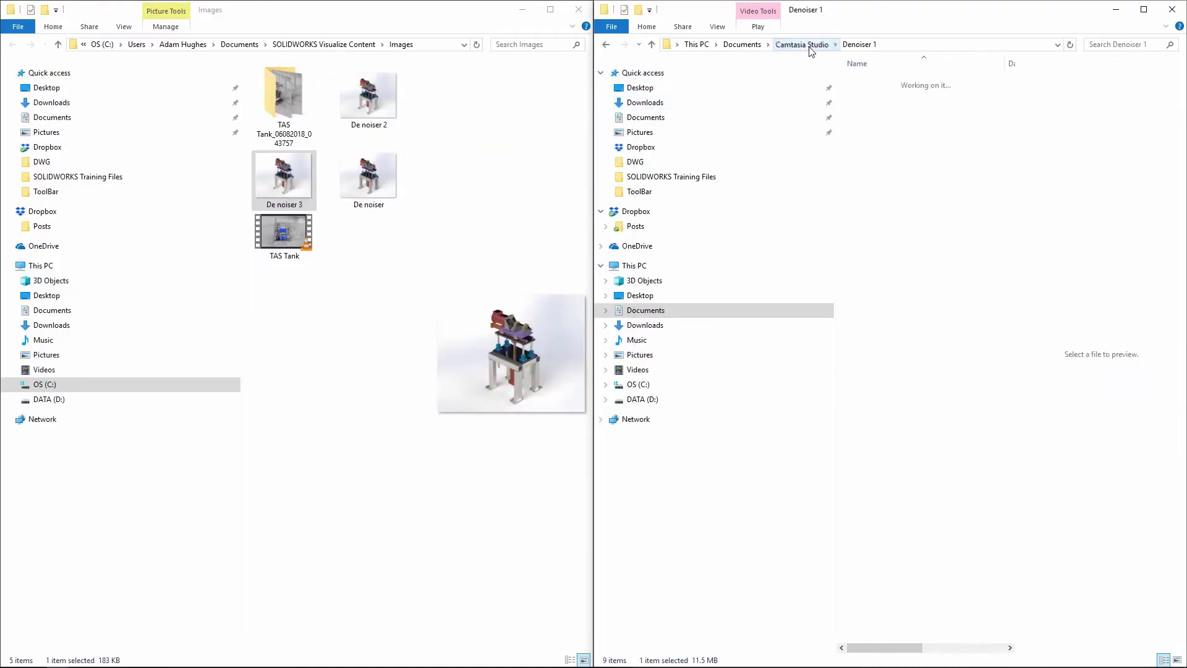
double_click(877, 107)
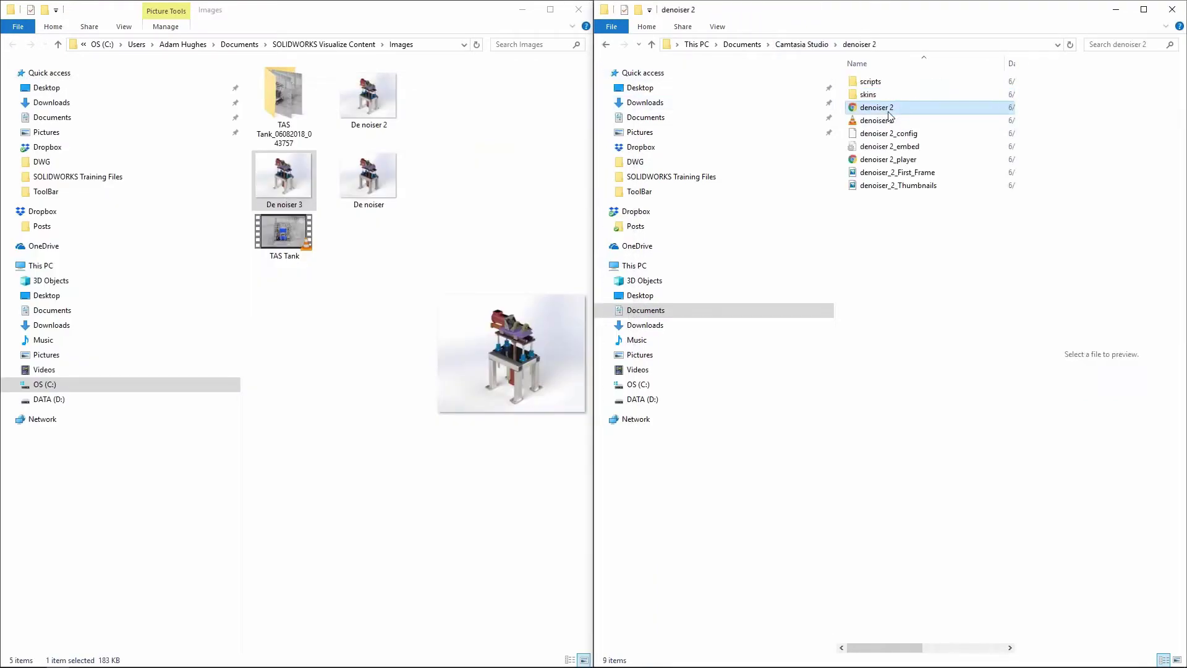
left_click(881, 122)
double_click(881, 121)
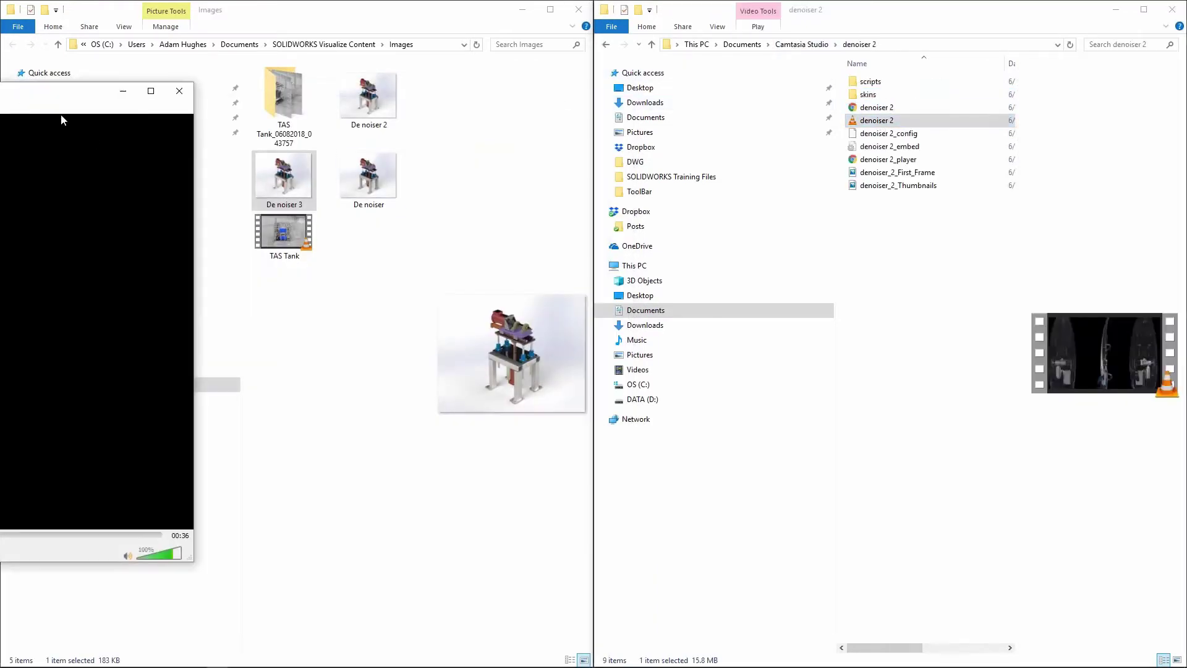
left_click_drag(73, 102, 433, 3)
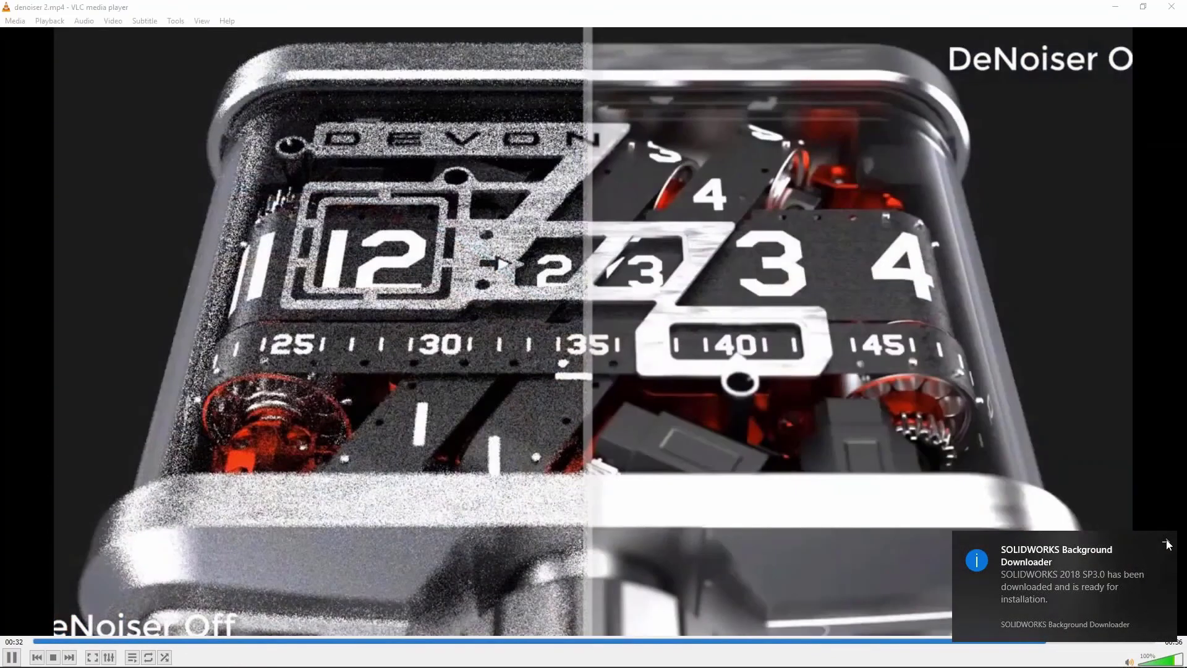
left_click(1168, 544)
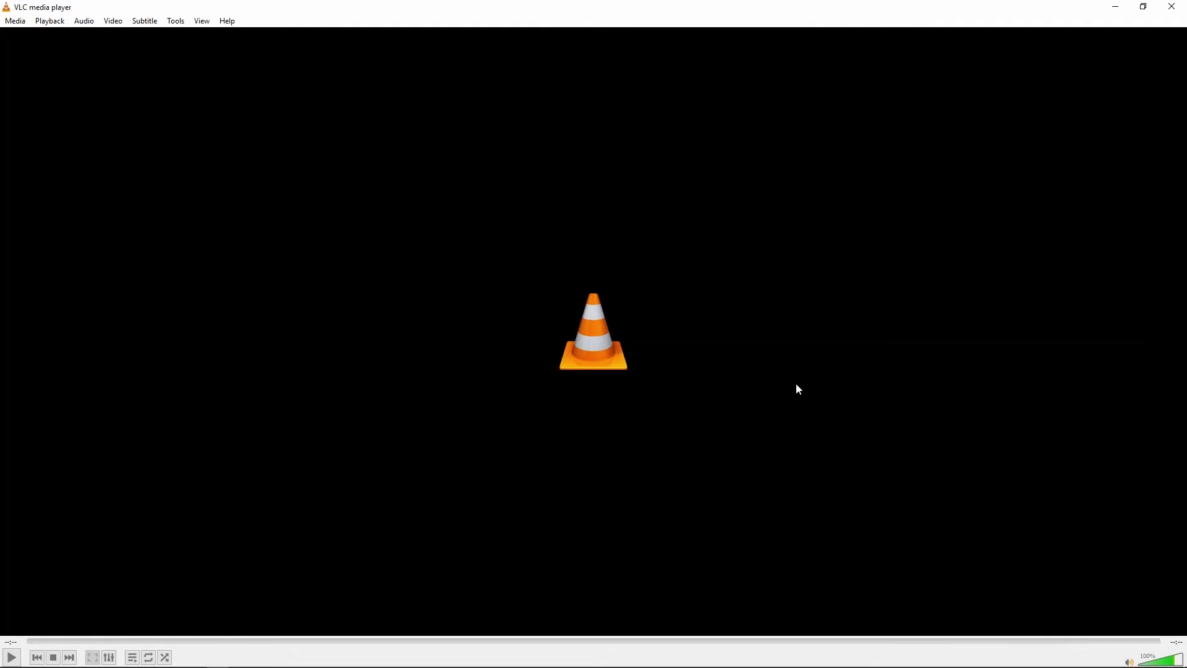
Put away the video player and the file explorer windows to return to the De noiser project in SOLIDWORKS Visualize.
left_click_drag(963, 6, 599, 86)
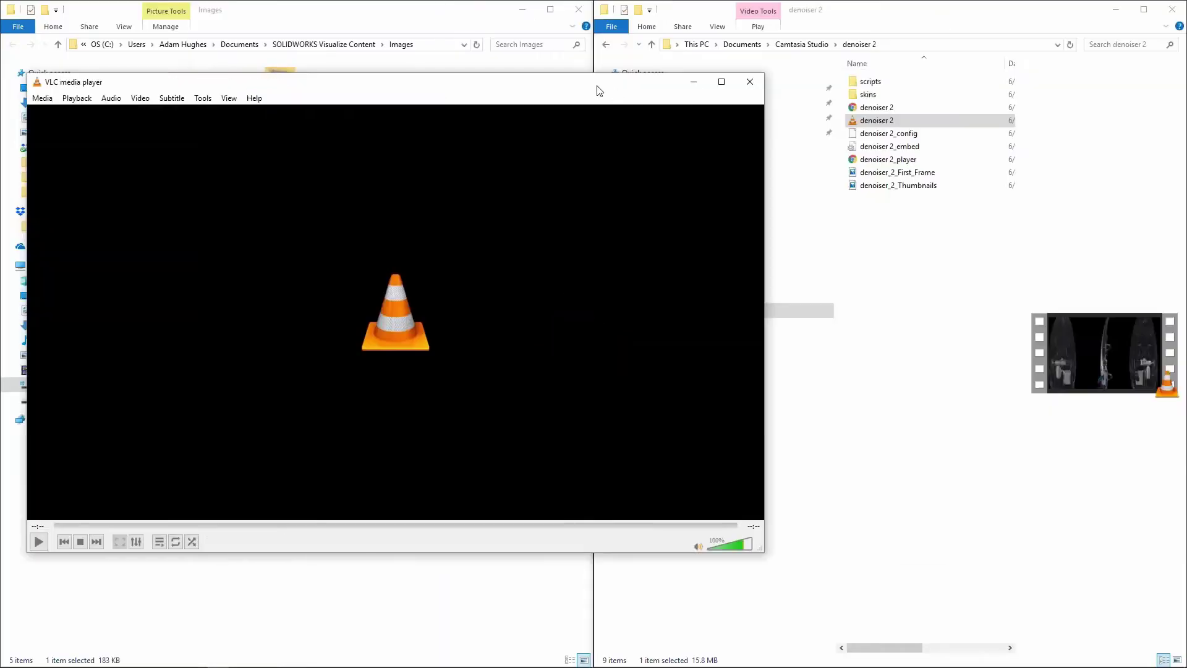
left_click(694, 83)
left_click_drag(965, 18, 679, 74)
left_click(827, 57)
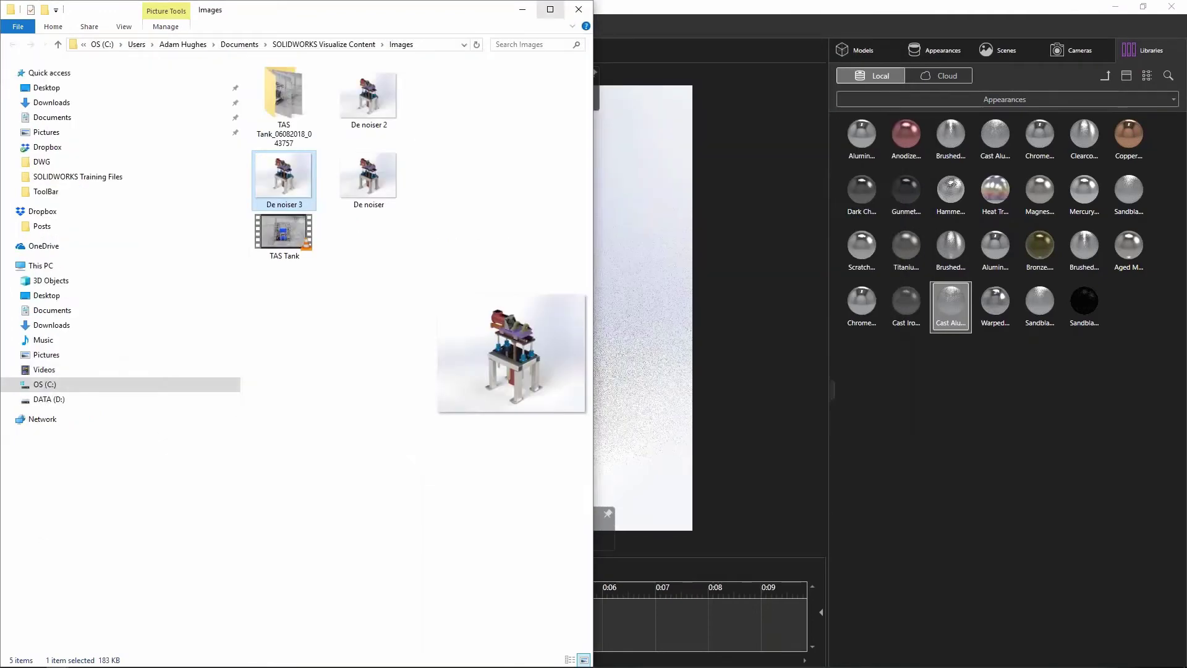
left_click(522, 9)
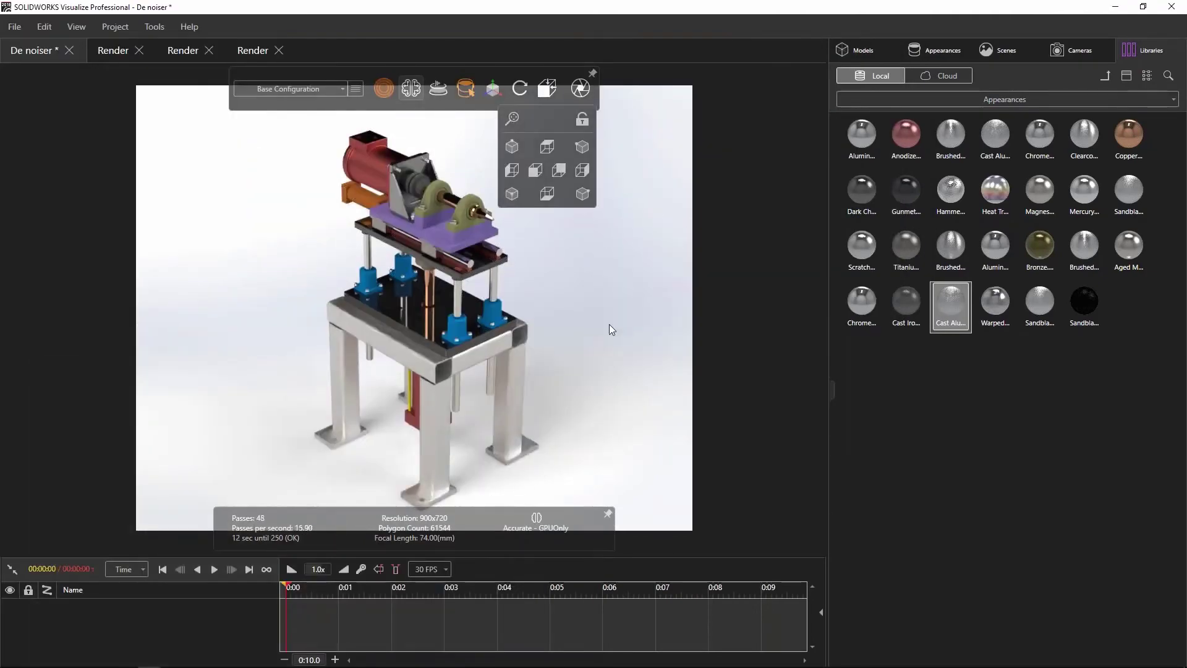
Orbit the machine assembly repeatedly to restart the render and examine how the denoiser cleans up its frame.
left_click_drag(609, 329, 581, 314)
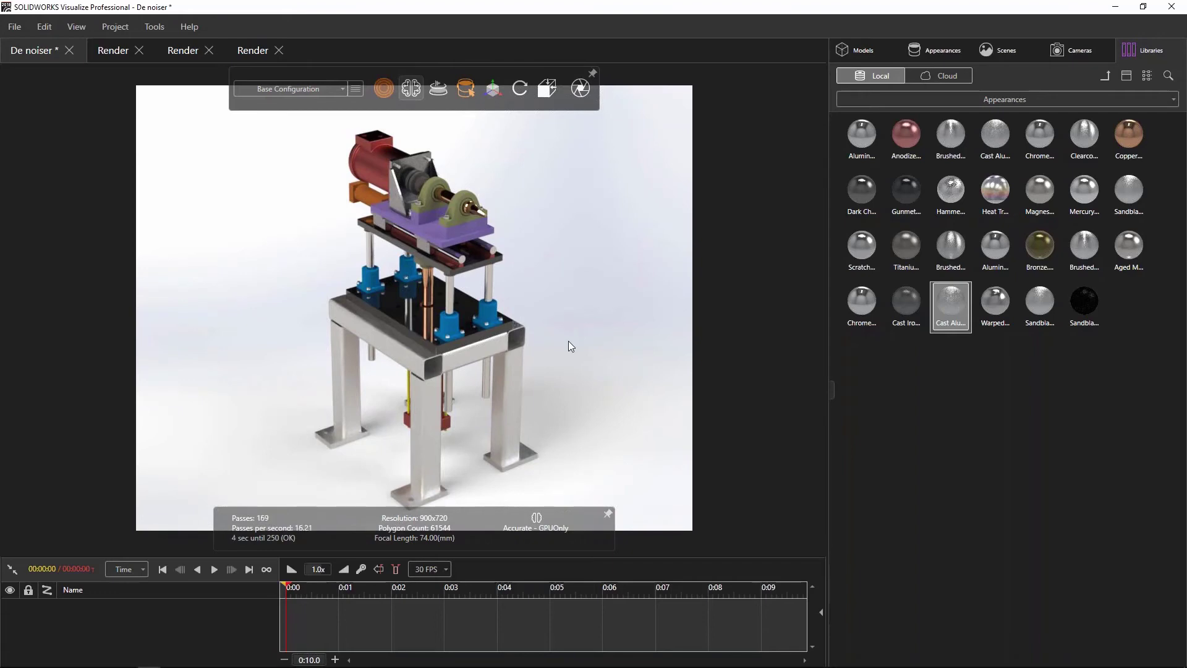
left_click_drag(568, 341, 544, 327)
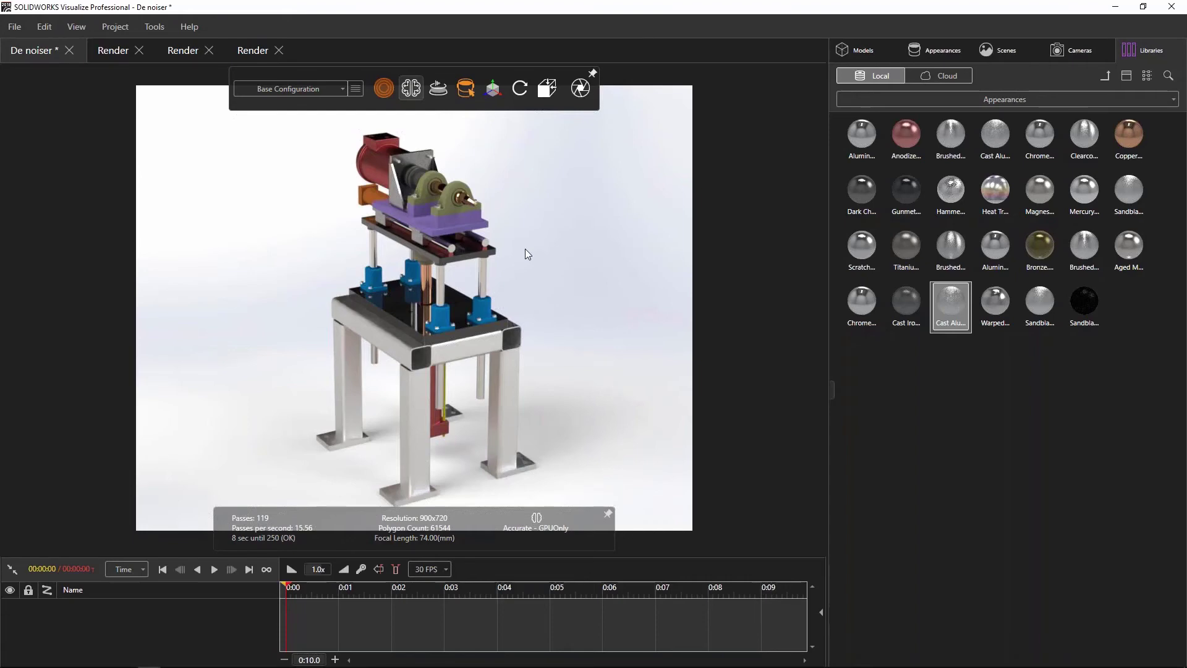
key("d")
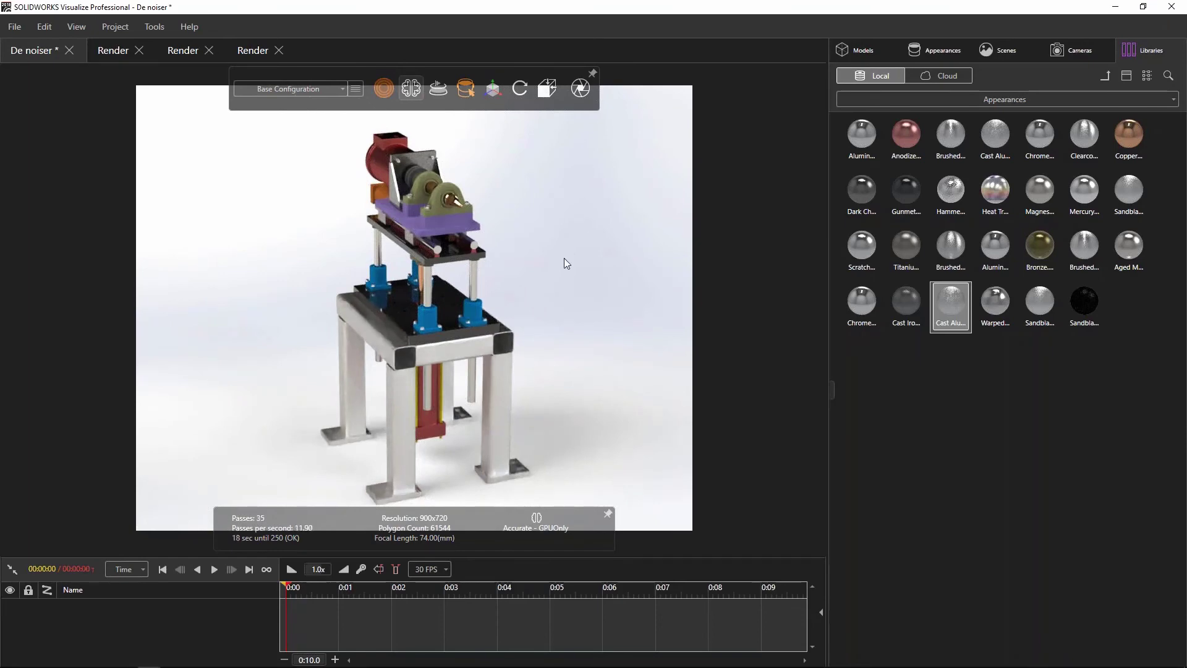
left_click_drag(564, 258, 408, 325)
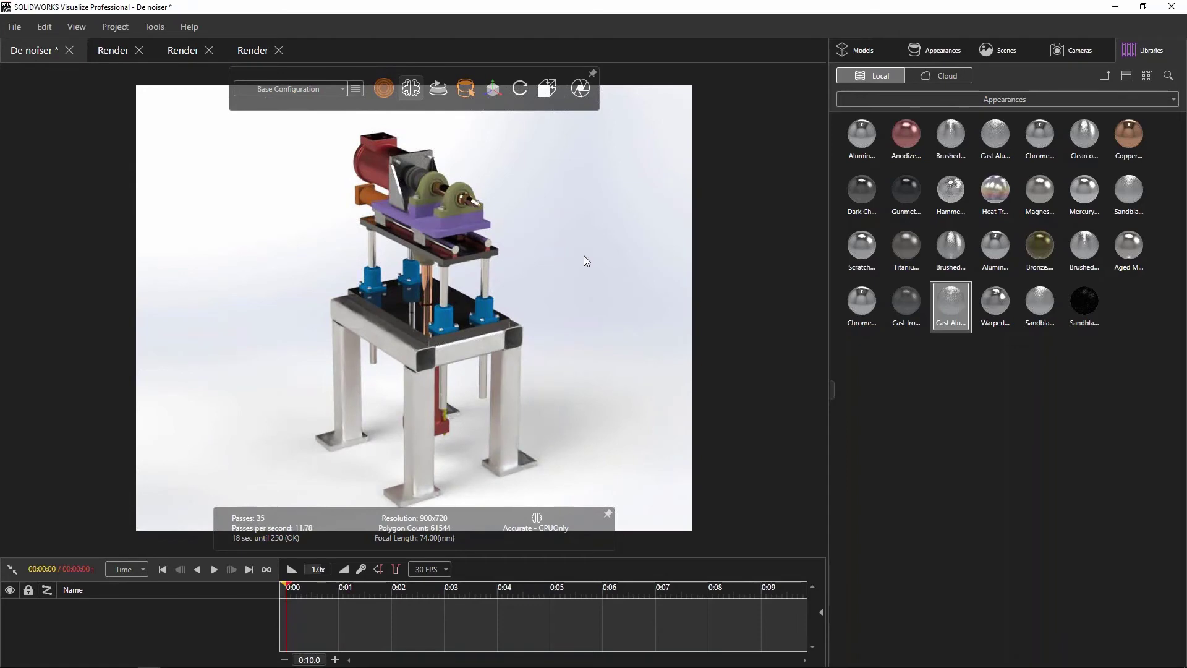
left_click_drag(584, 255, 394, 313)
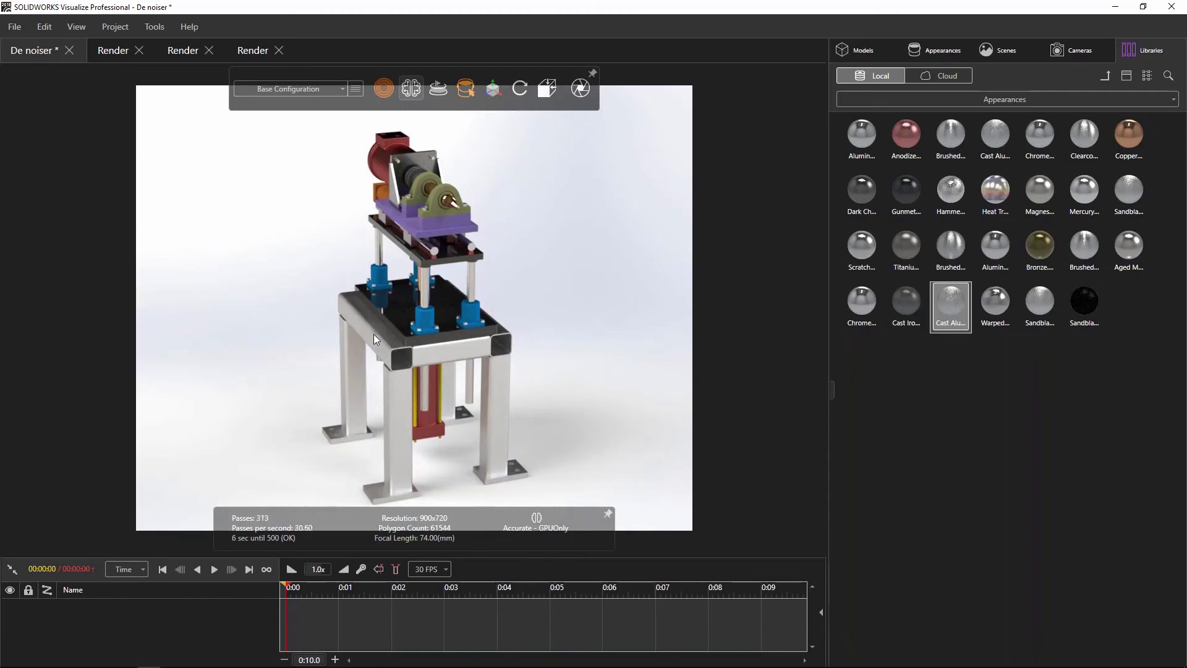
Enable the denoiser in the render output settings and close them.
left_click(580, 88)
left_click_drag(637, 102, 595, 57)
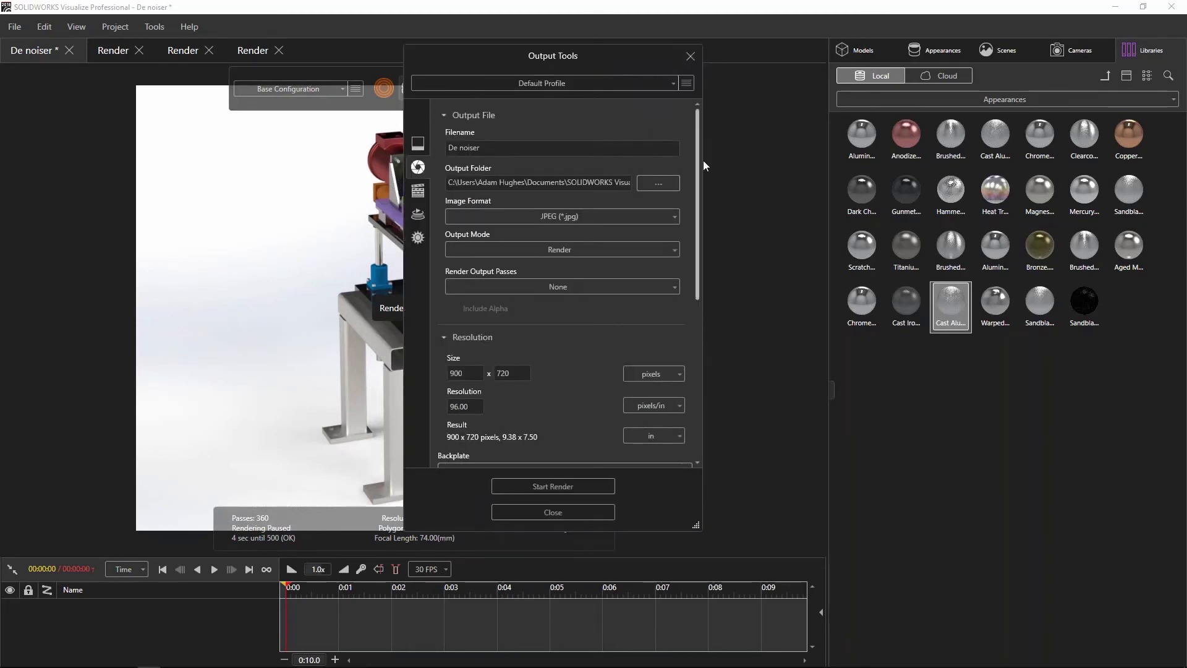
left_click_drag(697, 158, 694, 328)
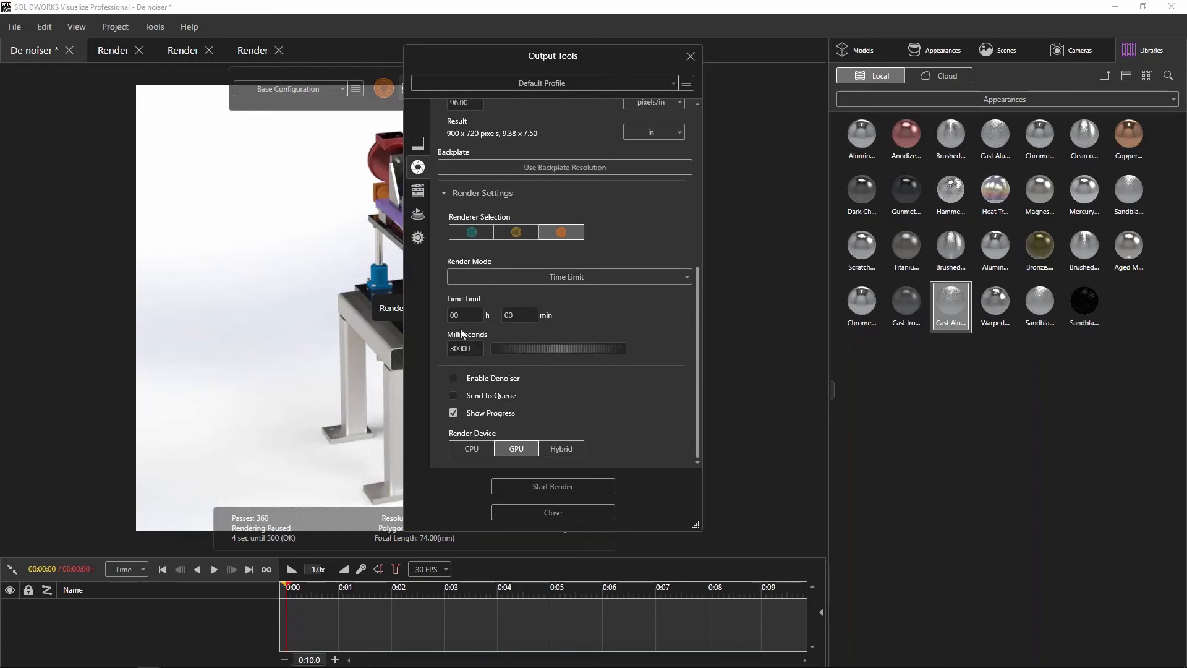
left_click(453, 379)
left_click(454, 380)
left_click(453, 379)
left_click(692, 55)
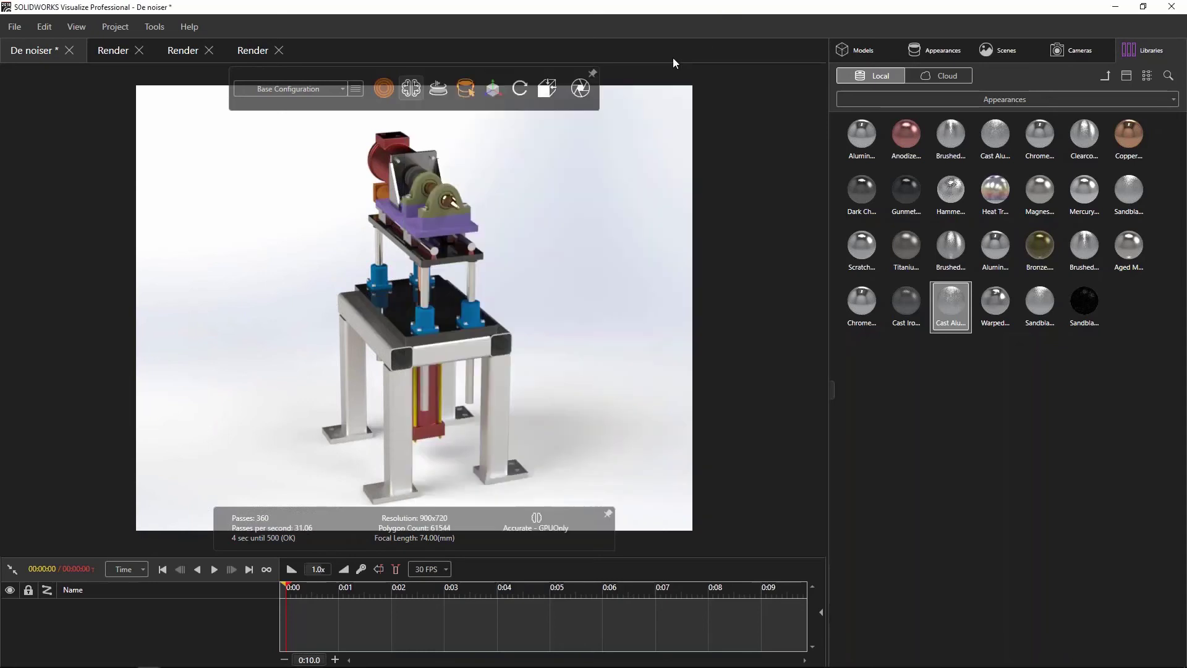
Recheck the denoiser and render device options in the render output settings and close them without rendering.
left_click(410, 90)
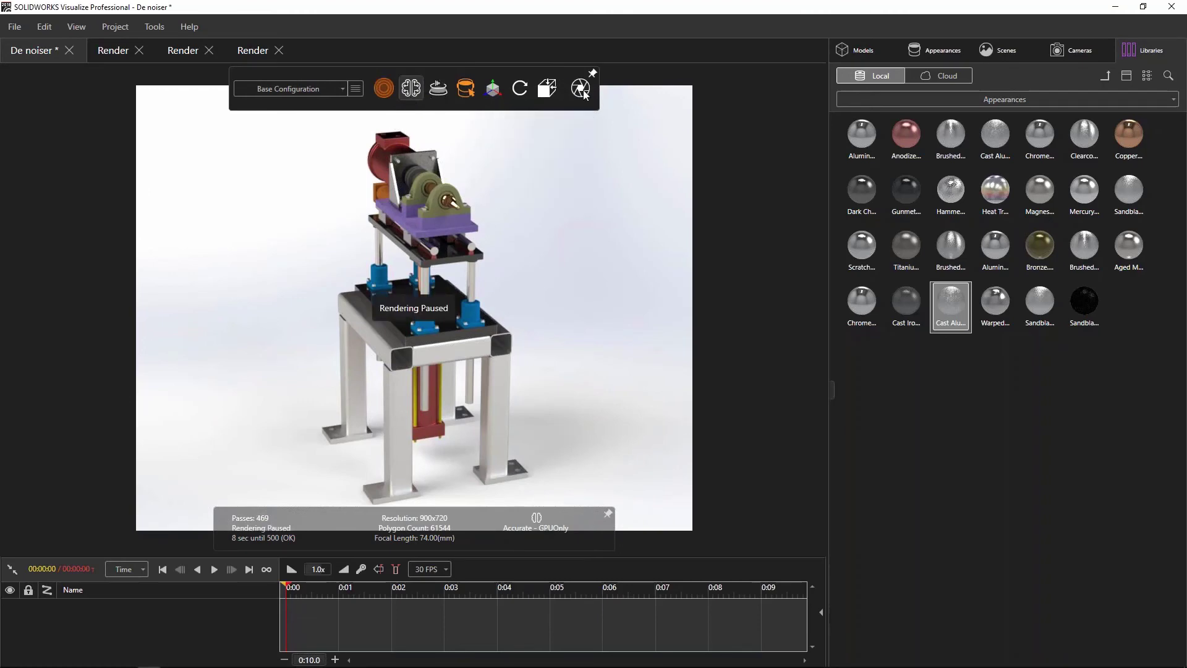
left_click(581, 89)
scroll(752, 278, "down", 5)
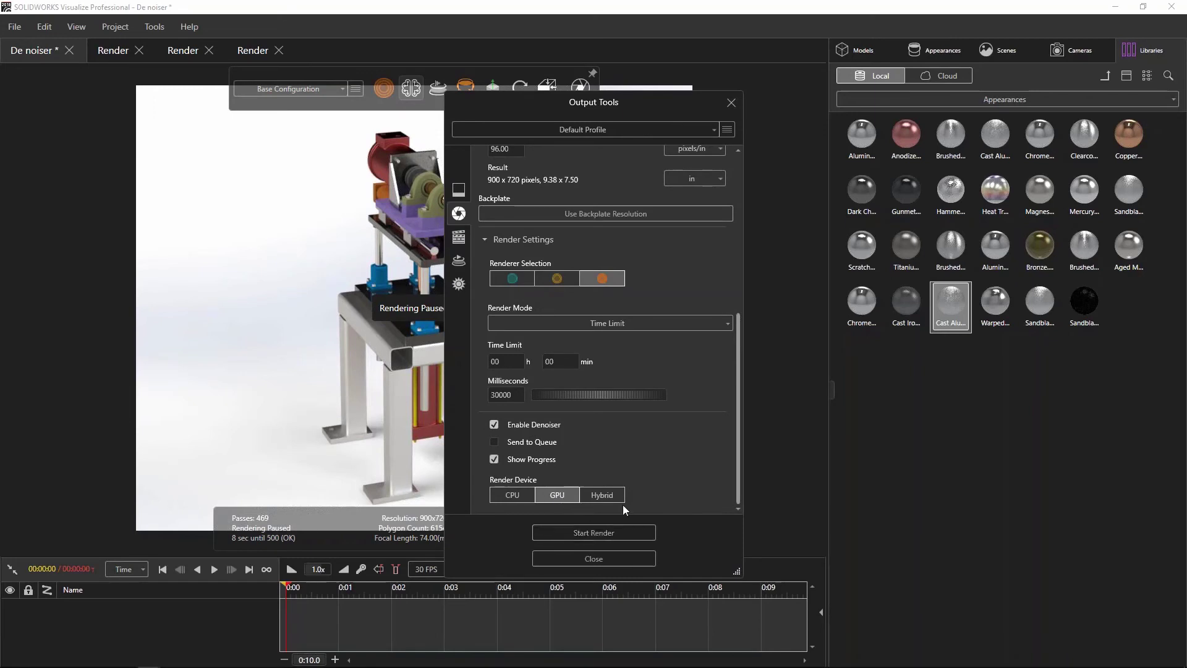
left_click(729, 104)
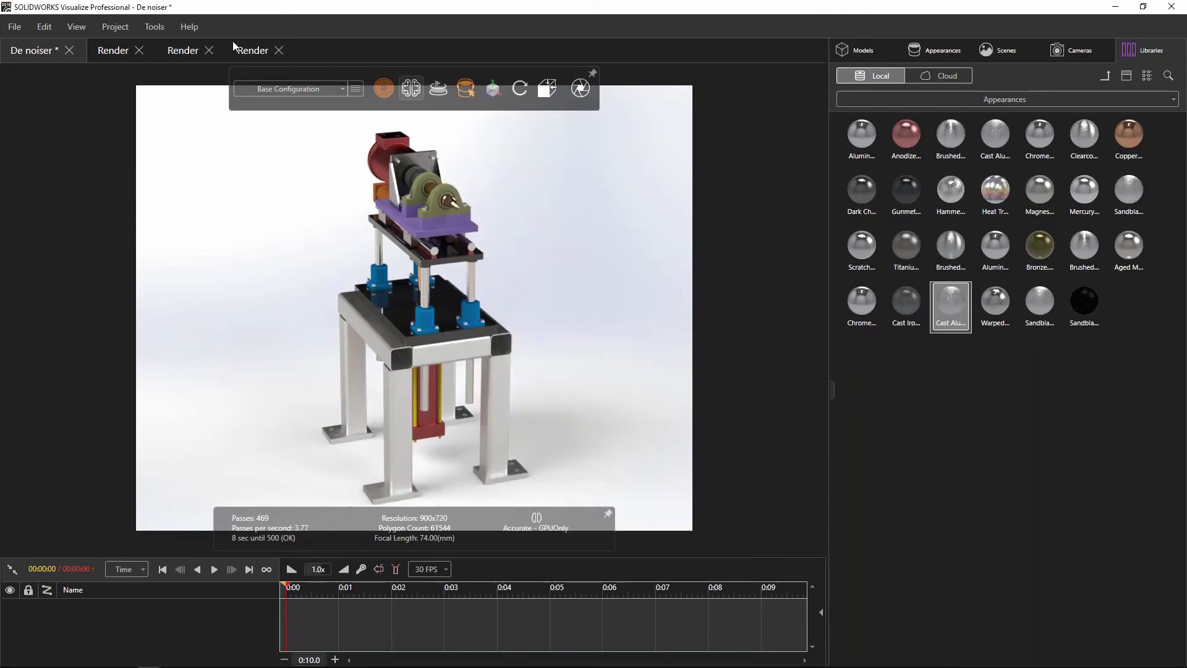
Compare the completed De noiser, De noiser 2 and De noiser 3 renders, examining the surface of the machine's frame.
left_click(110, 50)
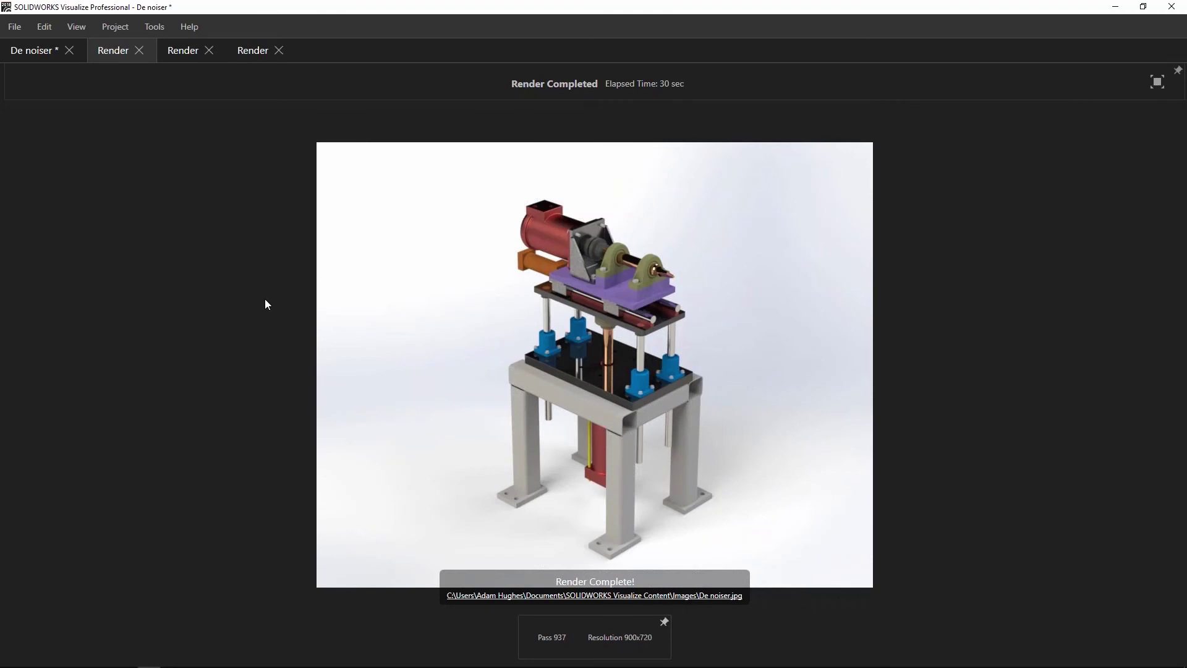
left_click(178, 51)
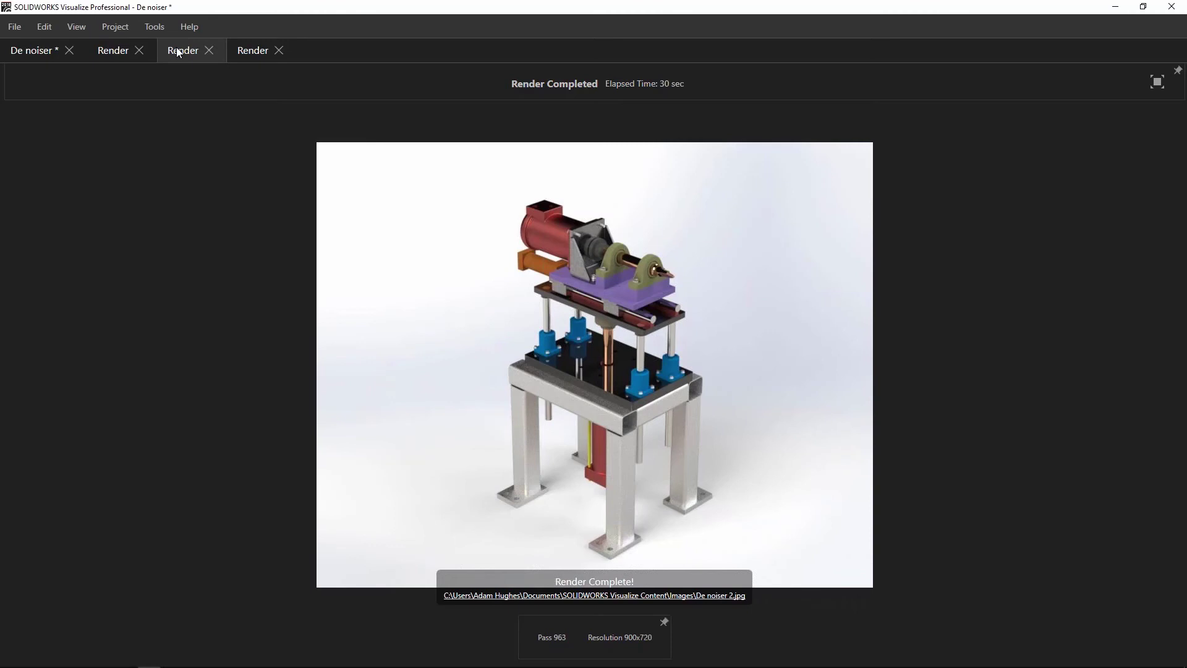
left_click(121, 51)
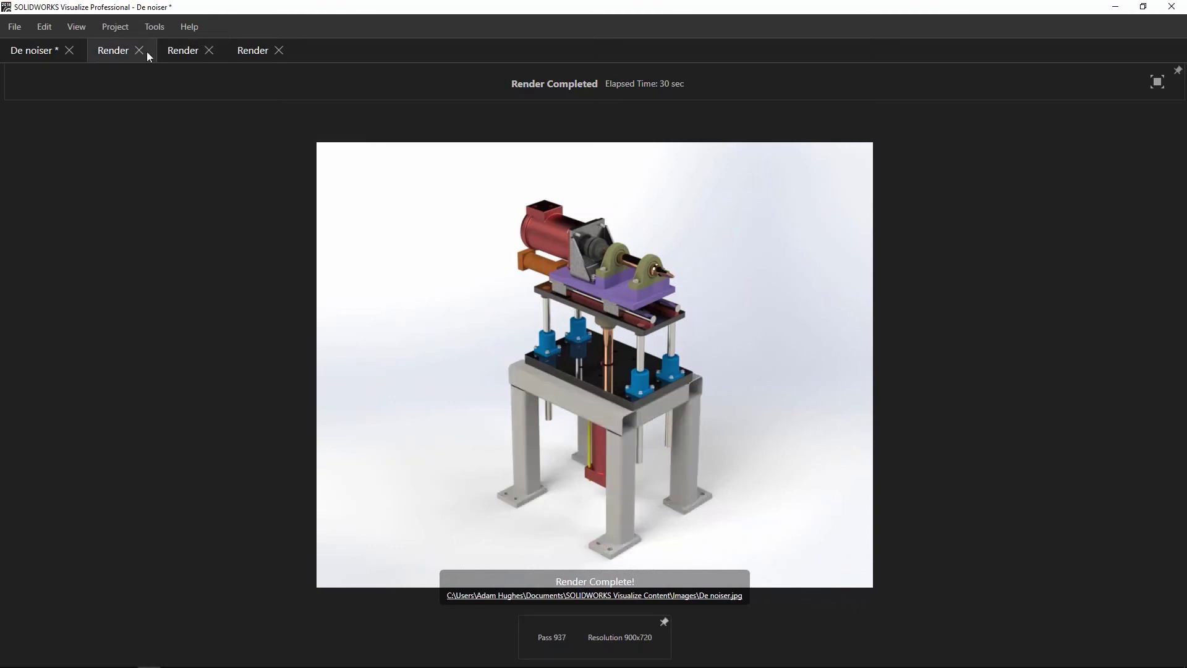
left_click(183, 51)
left_click(250, 51)
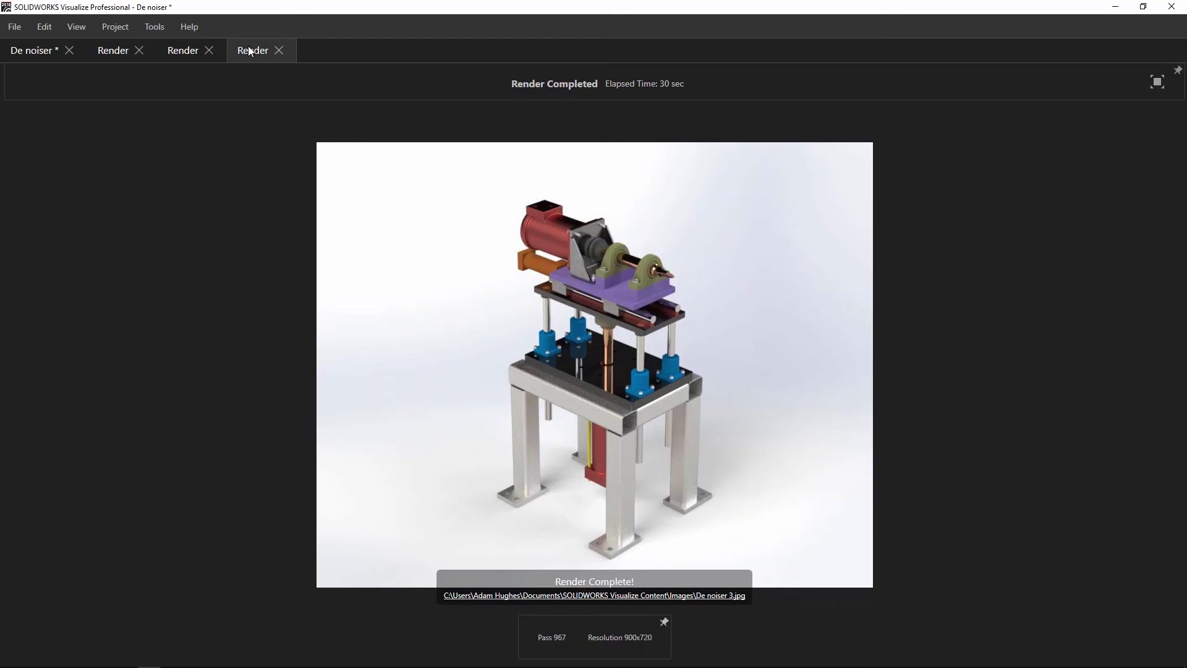
left_click(178, 53)
left_click(113, 55)
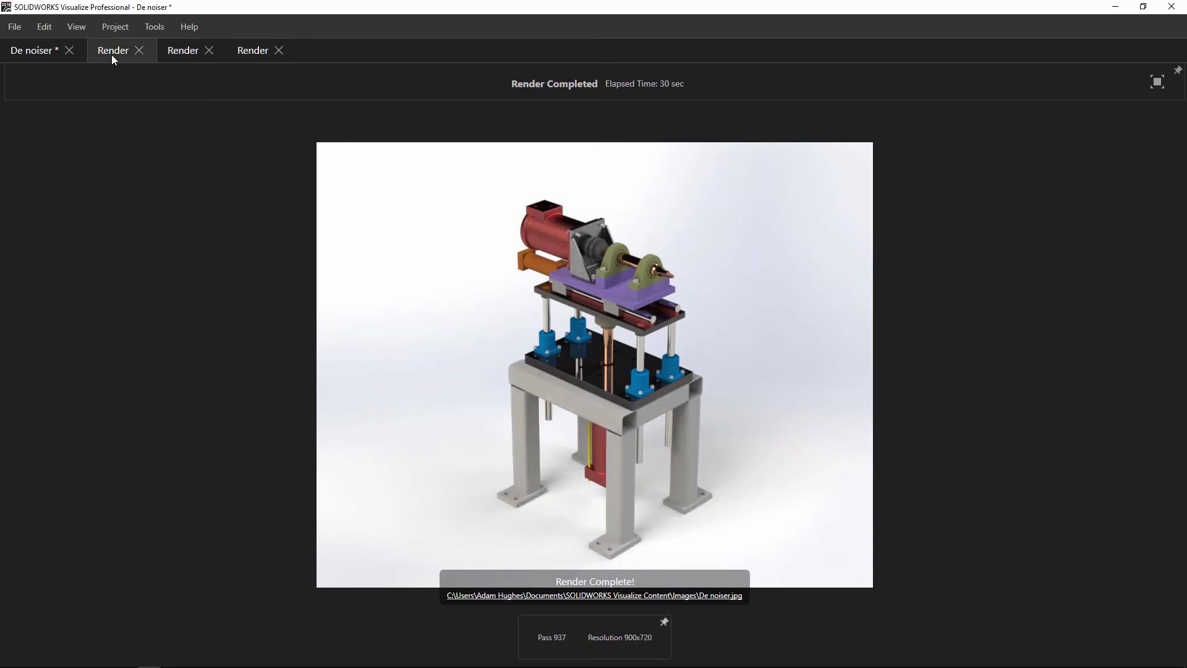
left_click(175, 53)
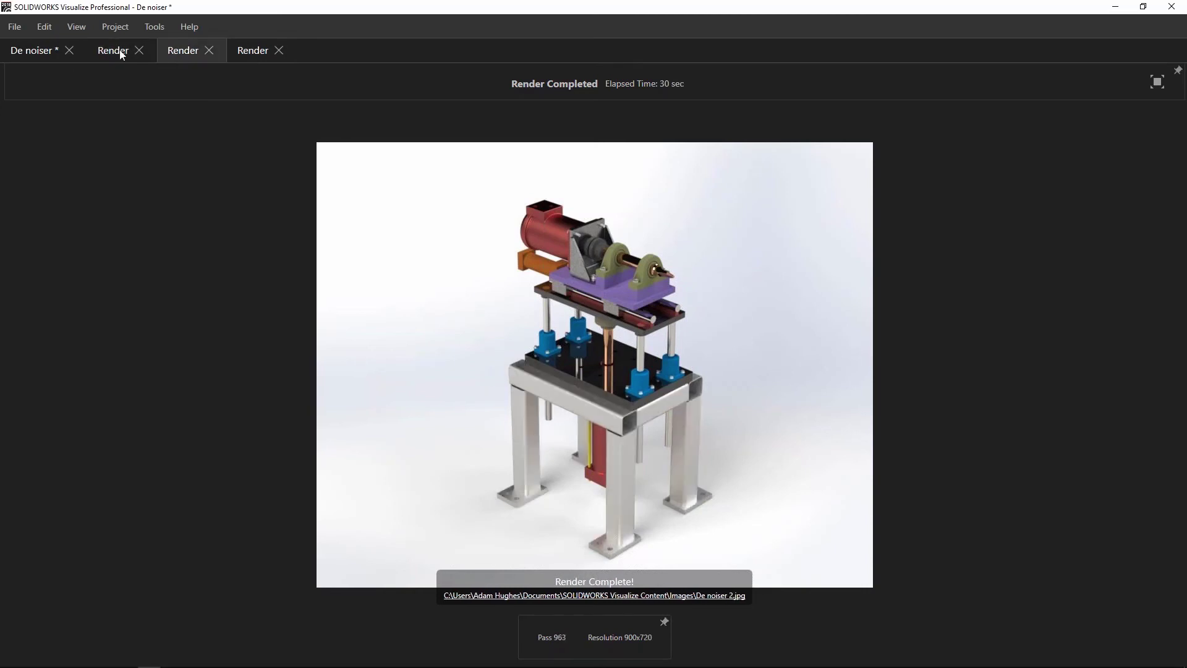
left_click(119, 49)
left_click(177, 52)
left_click(113, 53)
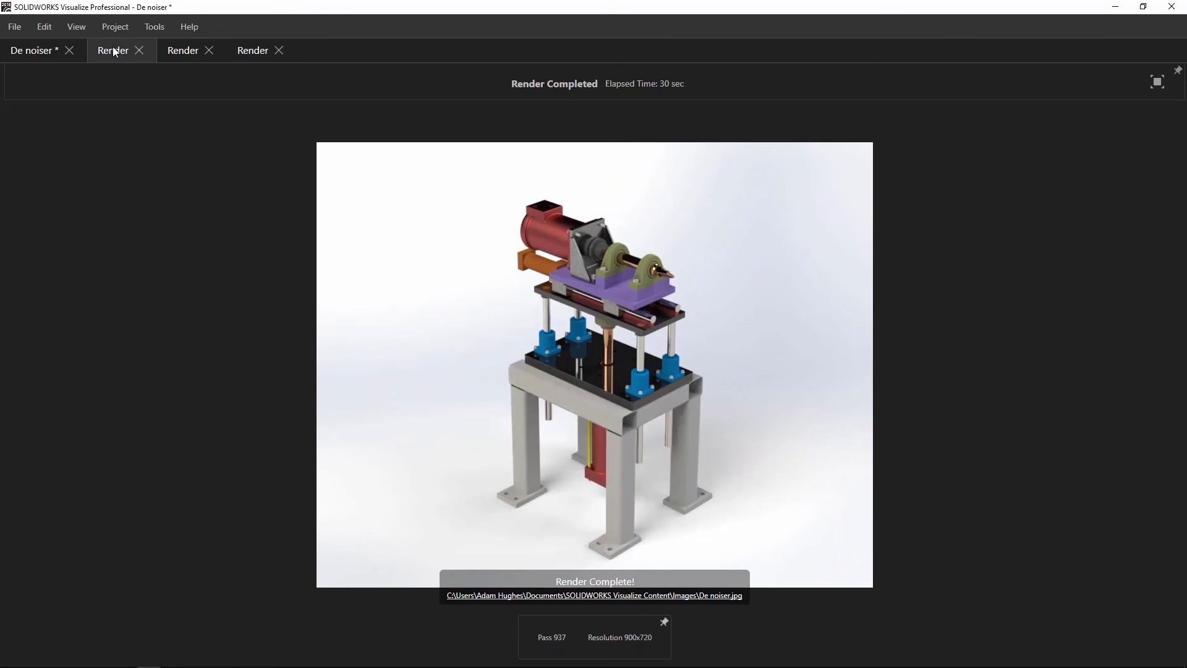
left_click(174, 53)
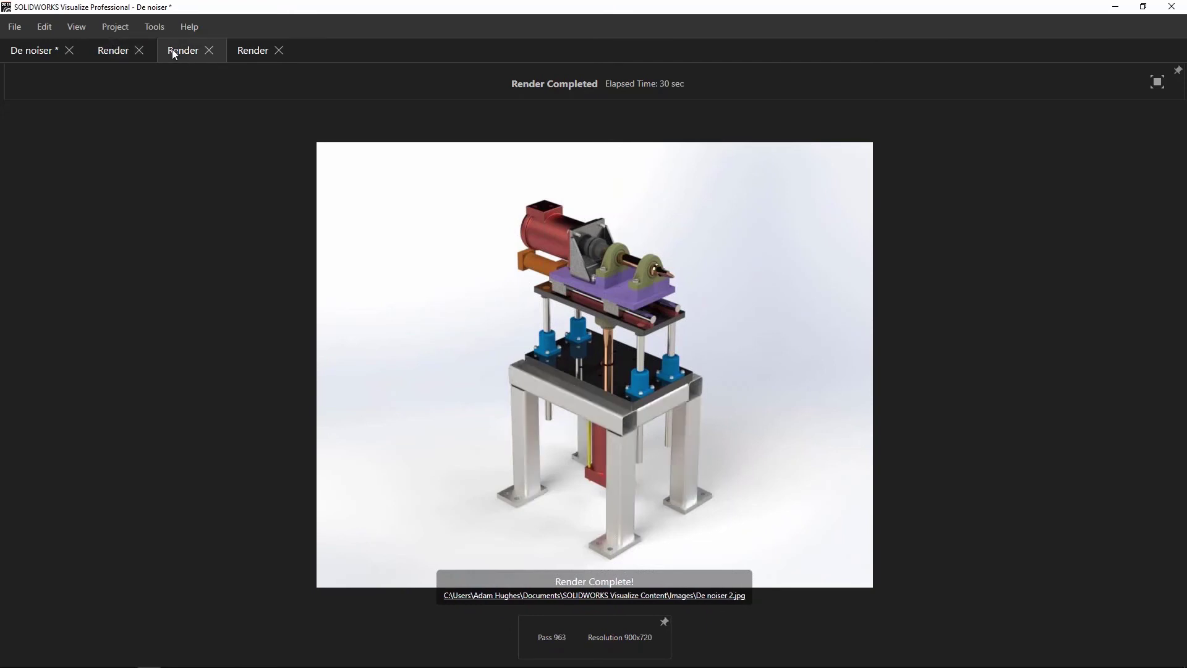
Close the De noiser 3 render and return to the first completed render.
left_click(277, 51)
left_click(117, 52)
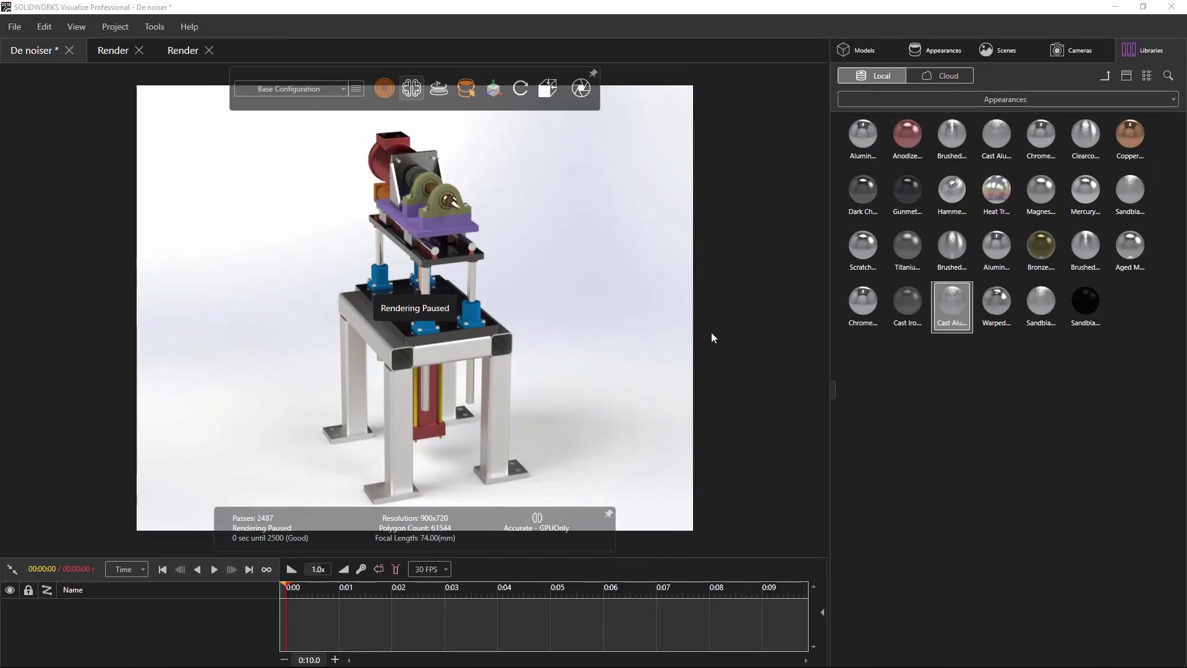
Review the Denoiser settings in the 3D Viewport options of the De noiser project and close the options.
double_click(478, 236)
left_click(154, 27)
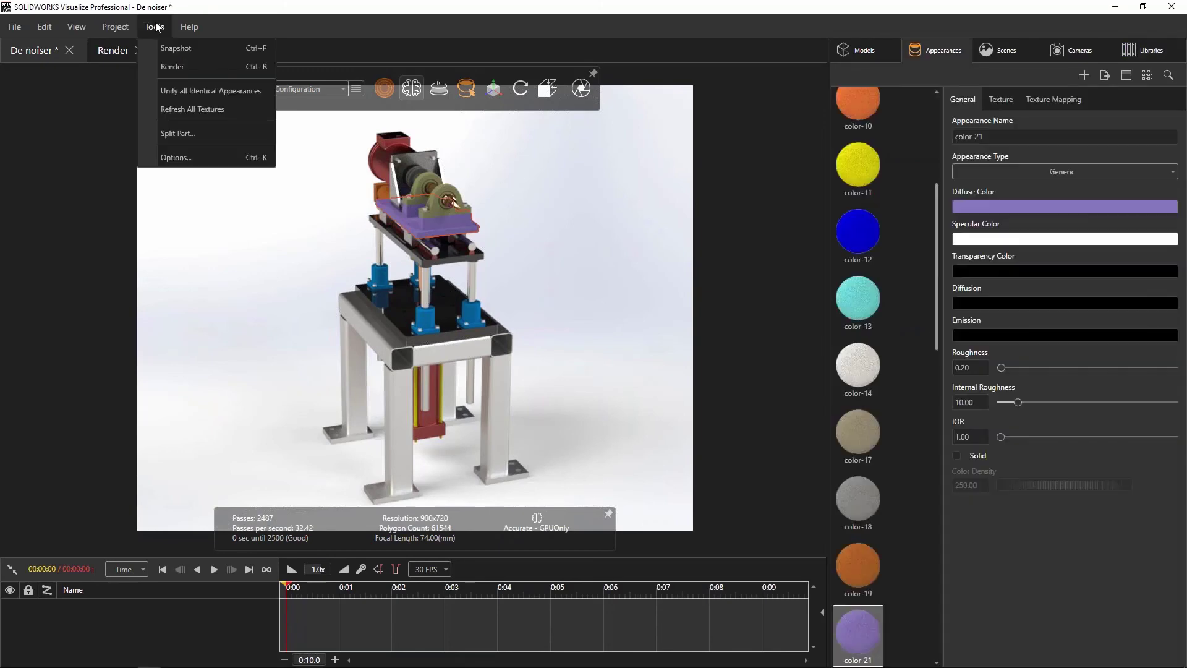
left_click(176, 158)
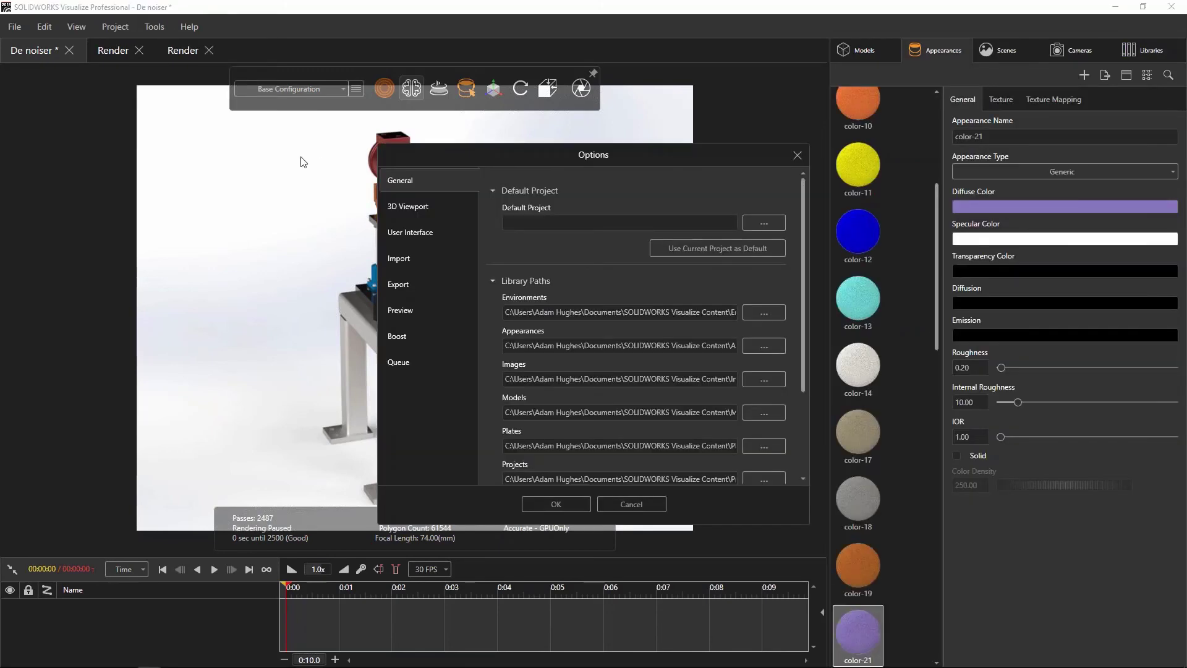
left_click(399, 209)
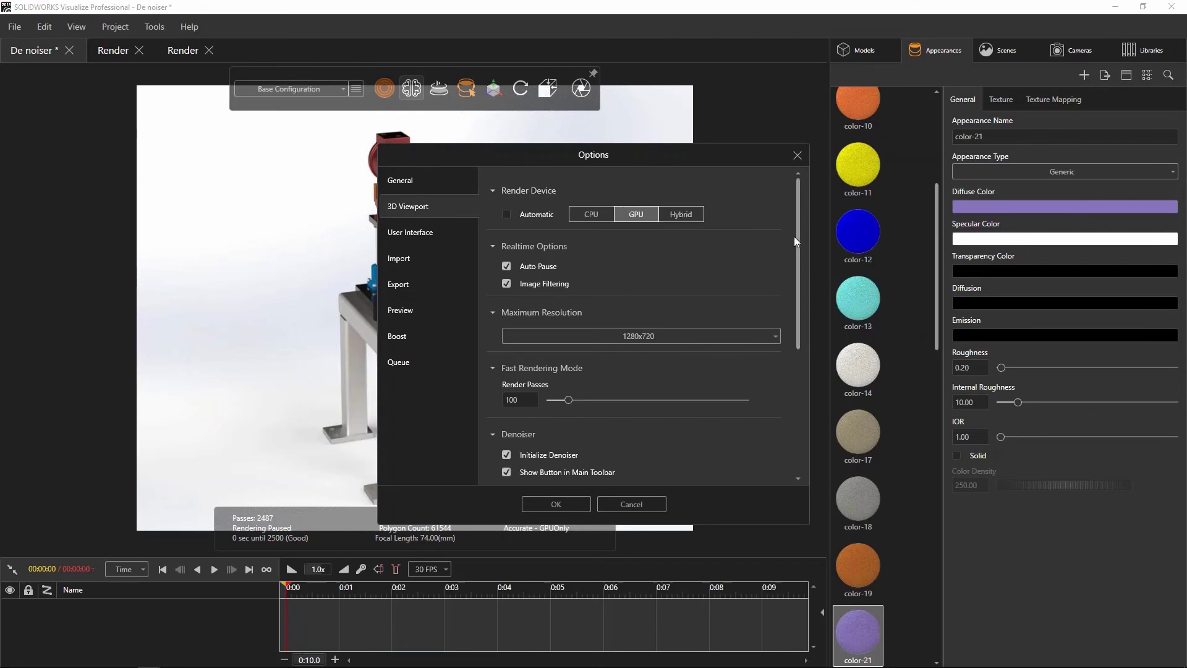
left_click_drag(796, 241, 543, 344)
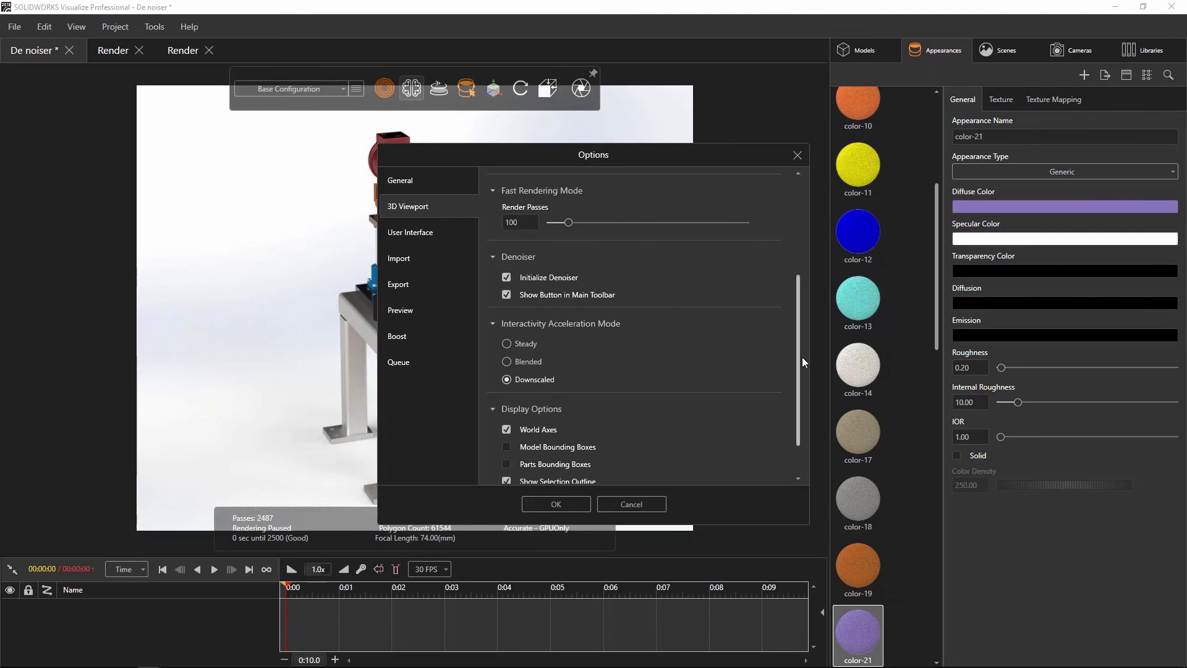
mouse_move(803, 357)
left_mouse_down()
mouse_move(782, 253)
mouse_move(795, 399)
mouse_move(794, 353)
left_mouse_up()
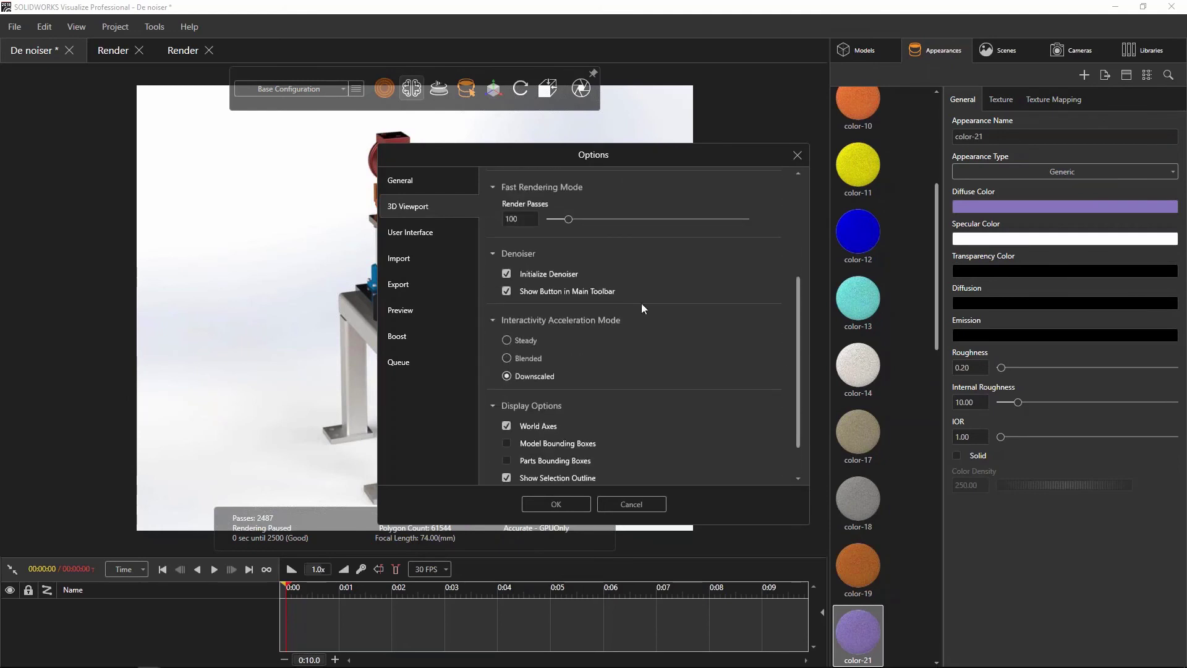
left_click(797, 154)
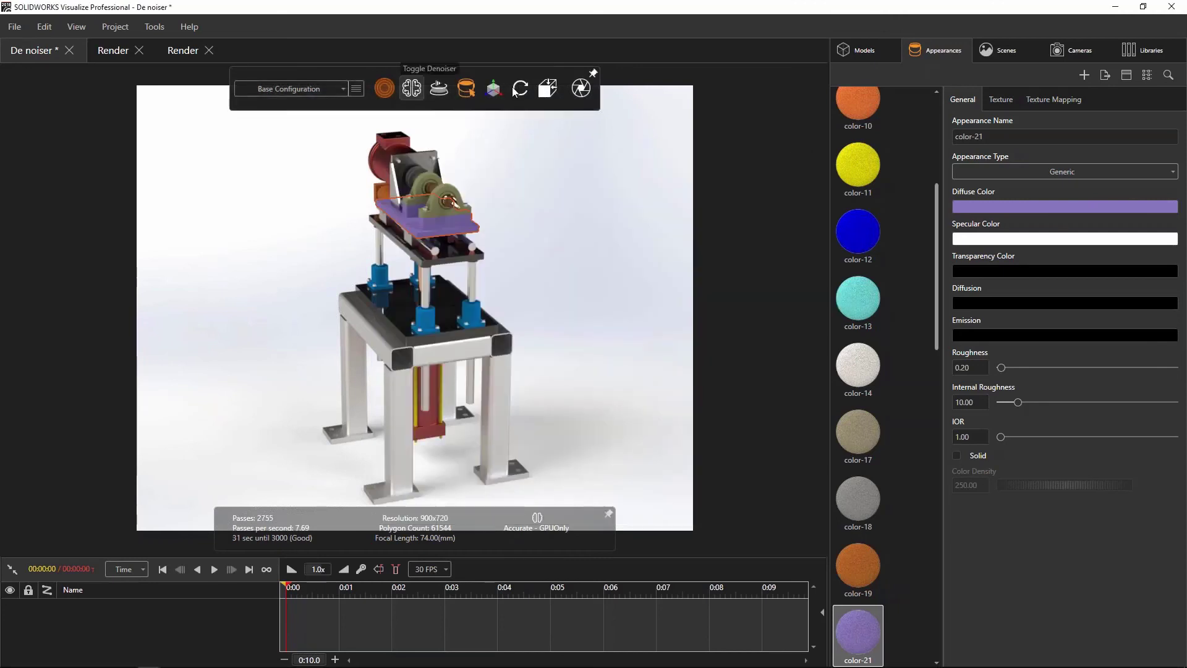
Open the render output settings and review the denoiser option for the final render.
left_click(581, 87)
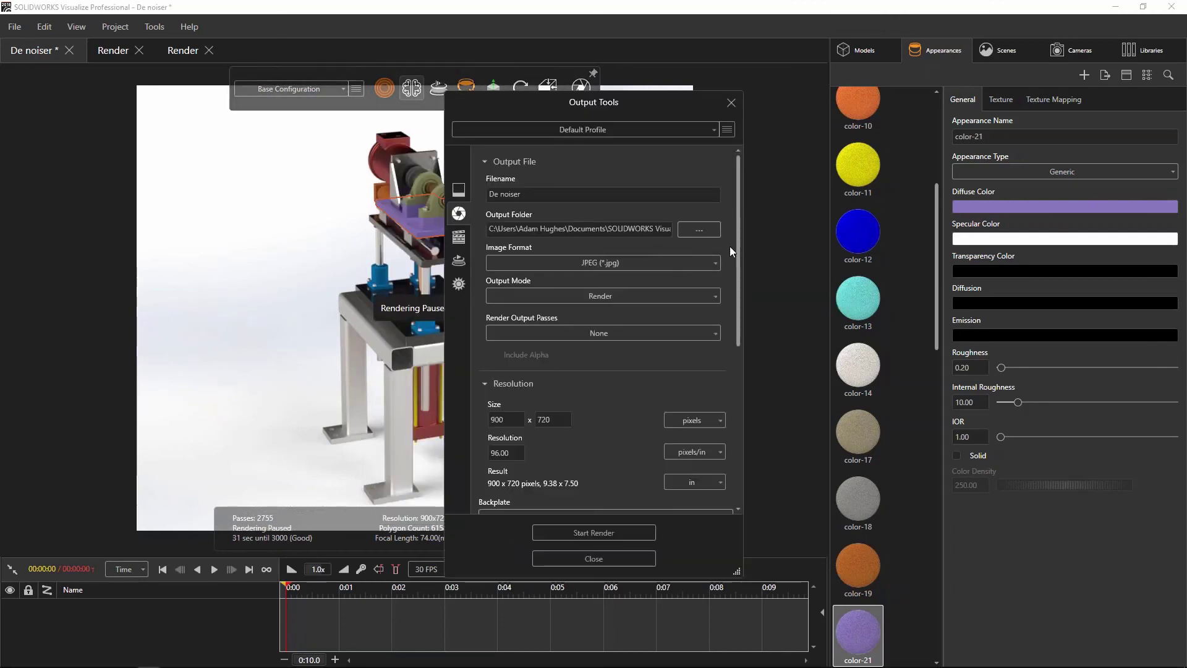
left_click_drag(739, 247, 741, 408)
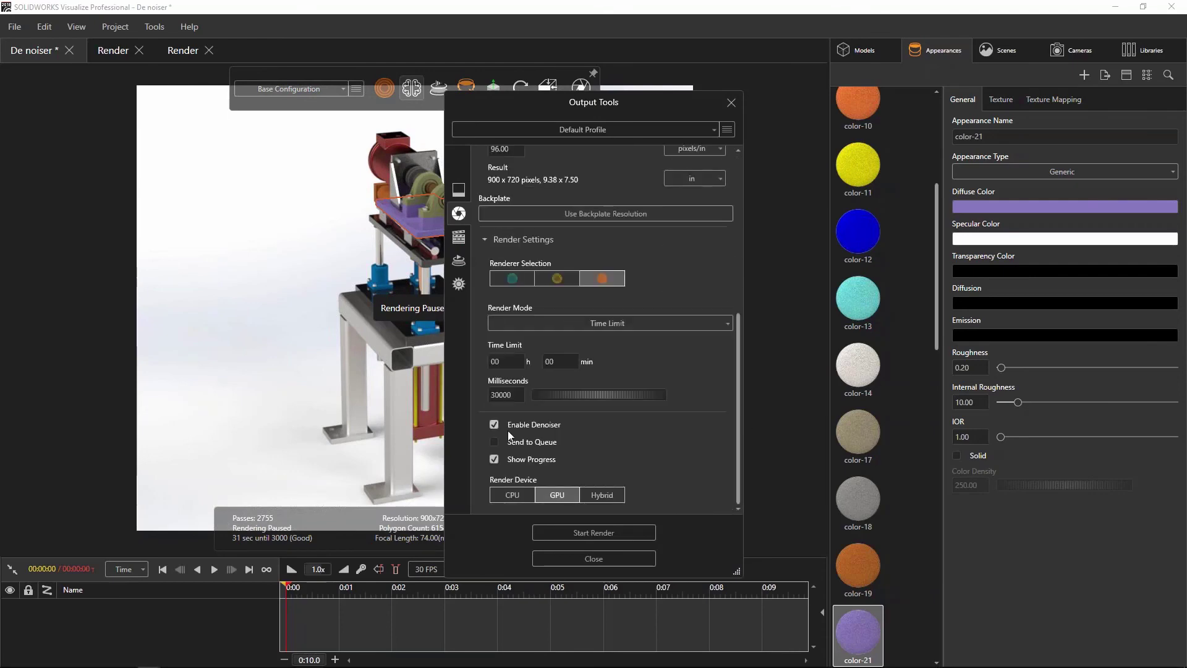